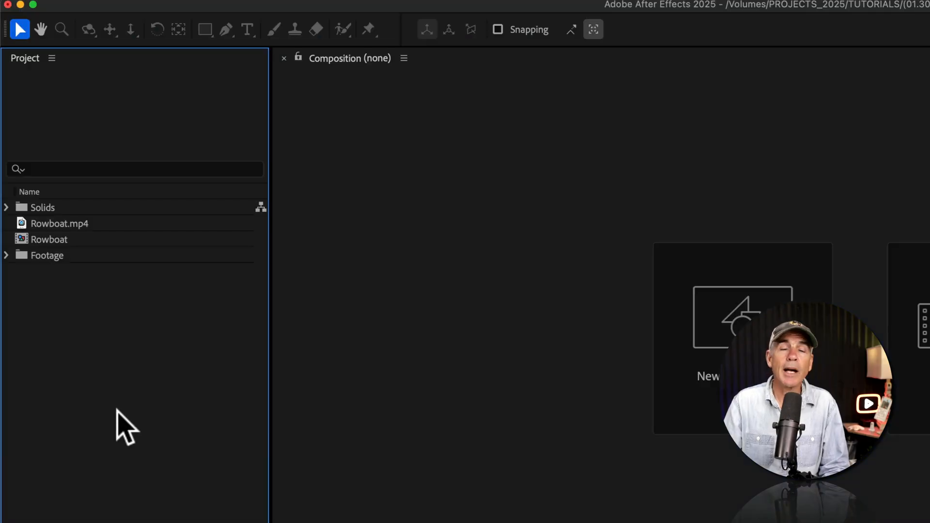
Step: Conform the Rowboat.mp4 footage to a frame rate of 12 frames per second
left_click(54, 225)
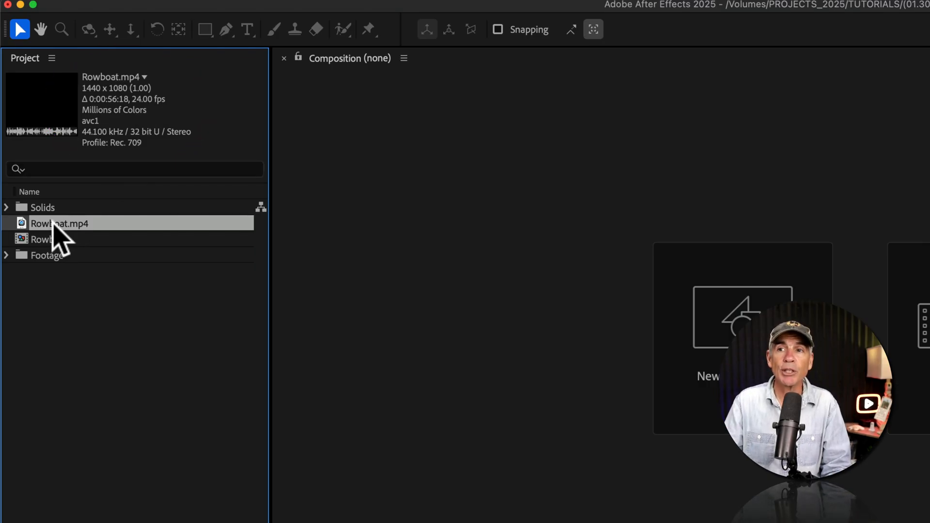
right_click(48, 222)
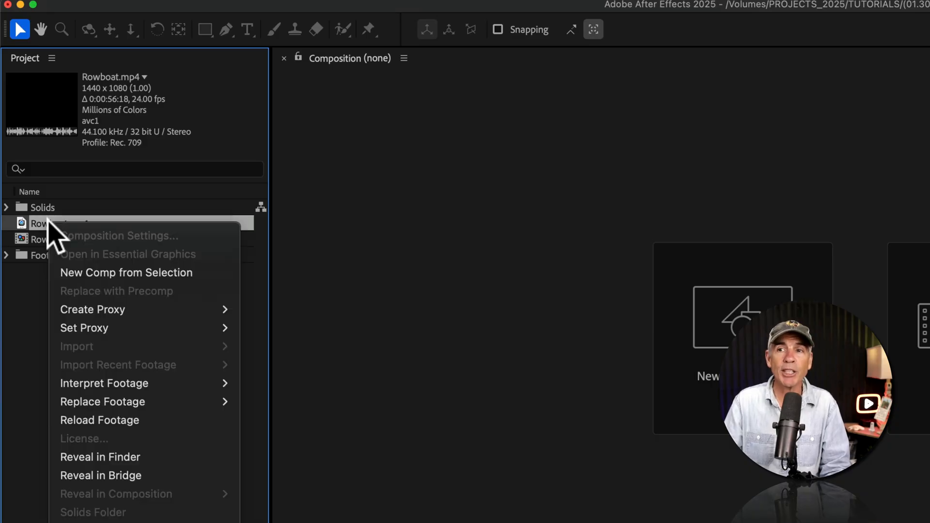
mouse_move(108, 383)
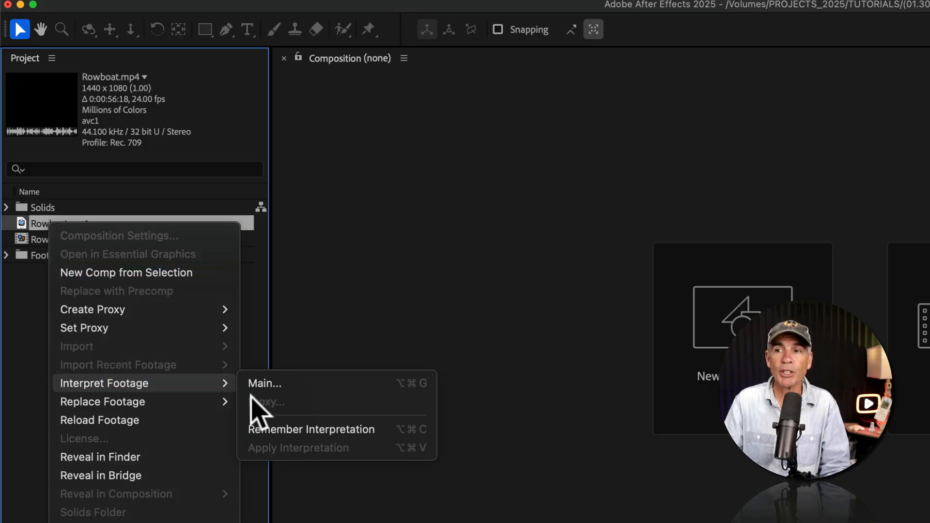
left_click(284, 385)
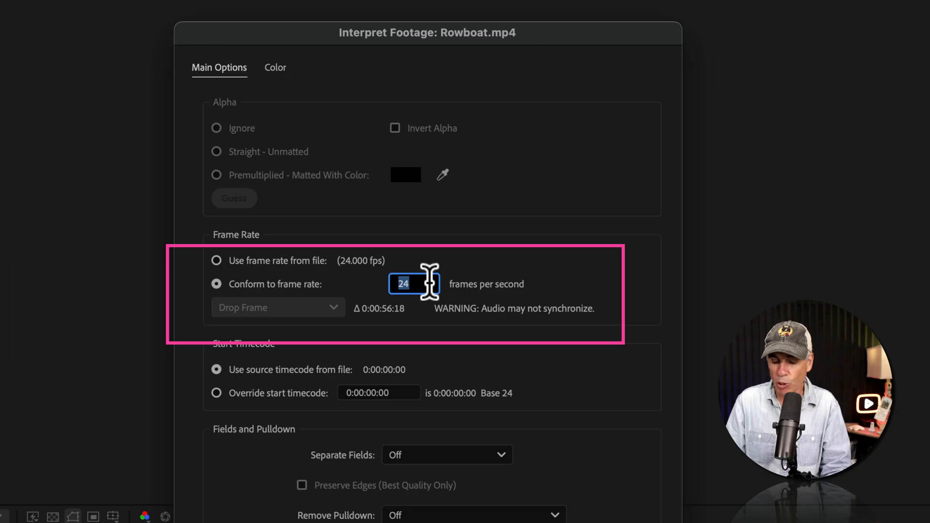
type("12")
key("Return")
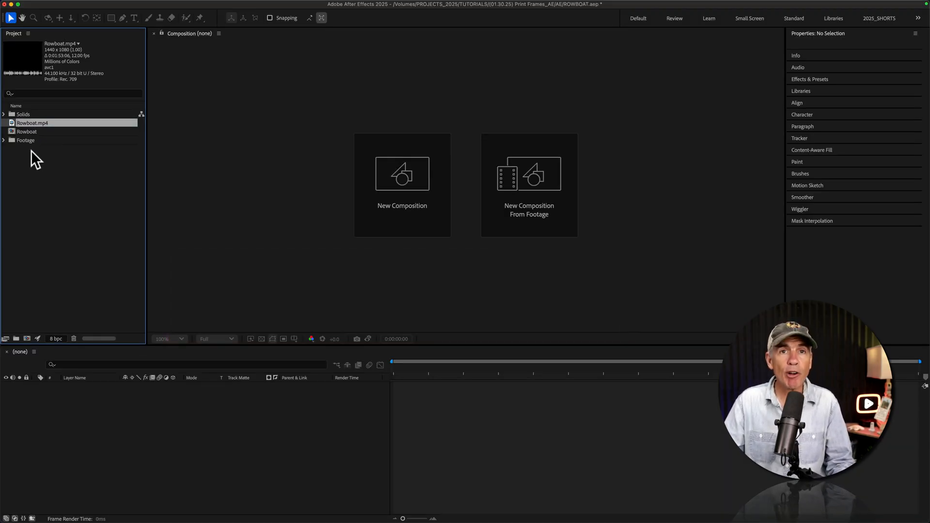
Step: Create a composition from Rowboat.mp4 and start its work area at 0:01:00:09
left_click_drag(27, 121, 404, 185)
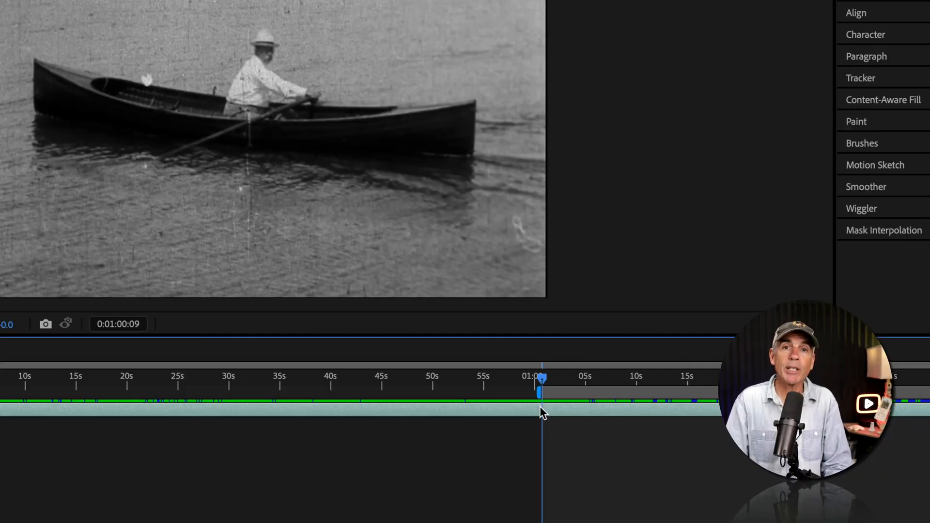
key("b")
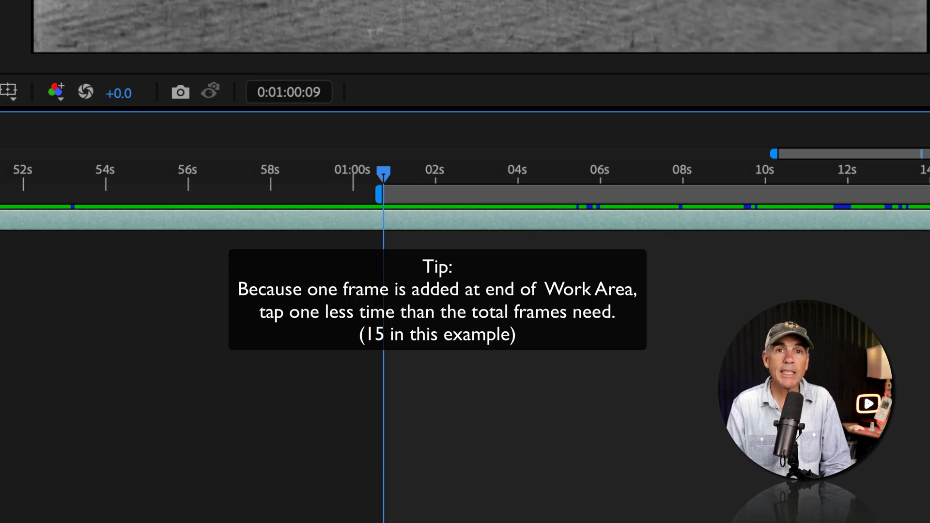
Step: Advance the playhead 16 frames to 0:01:02:01 and set the end of the work area there
key("super")
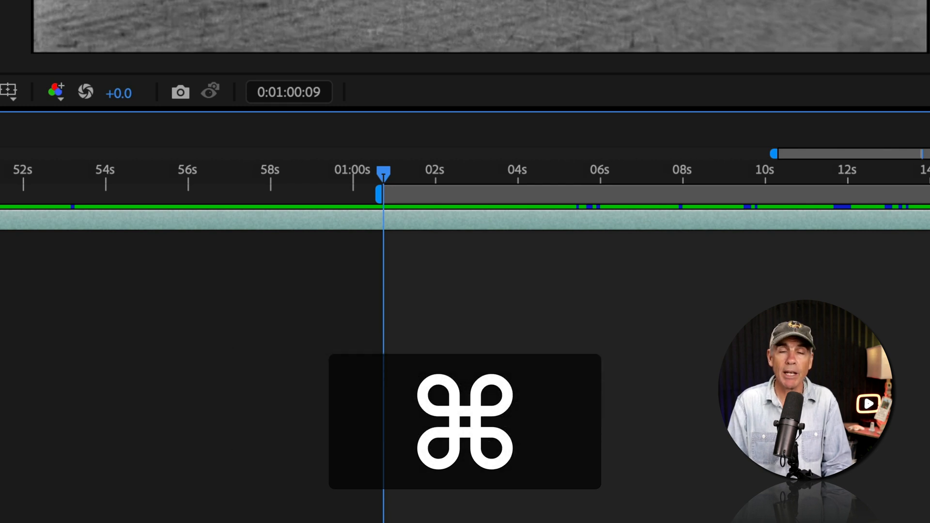
key("super+Right")
key("super+Right")
key("super+Right")
key("super+Right")
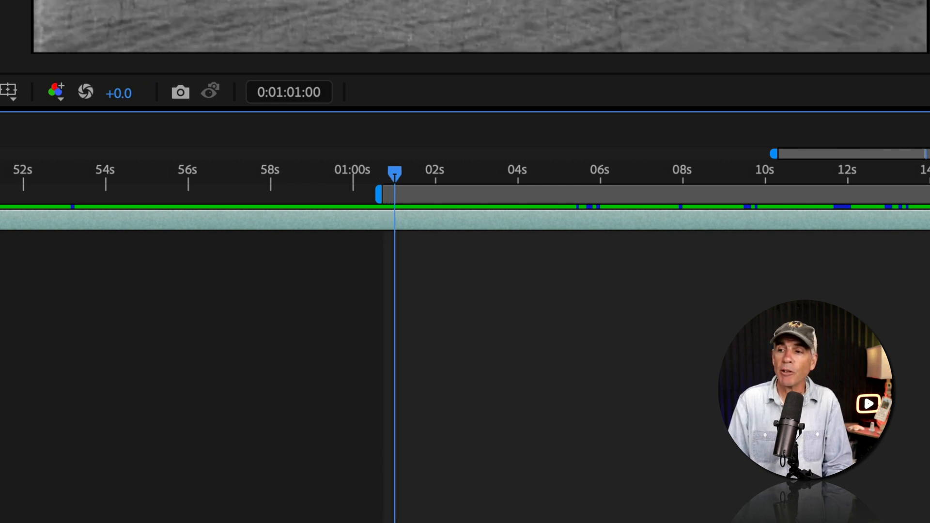
key("super+Right")
key("super+Right")
key("super+Right")
key("super+Right")
key("super+Right")
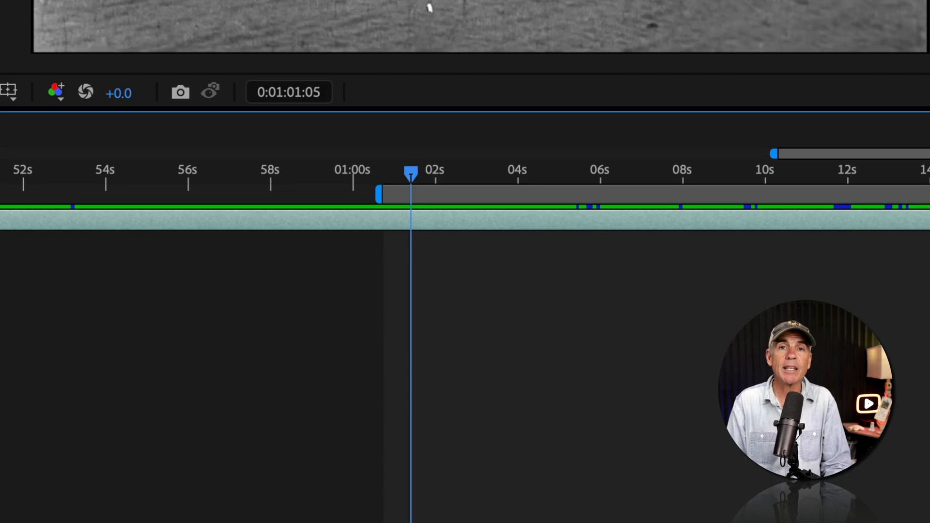
key("super+Right")
key("super+Right")
key("super+Right")
key("super+Right")
key("super+Right")
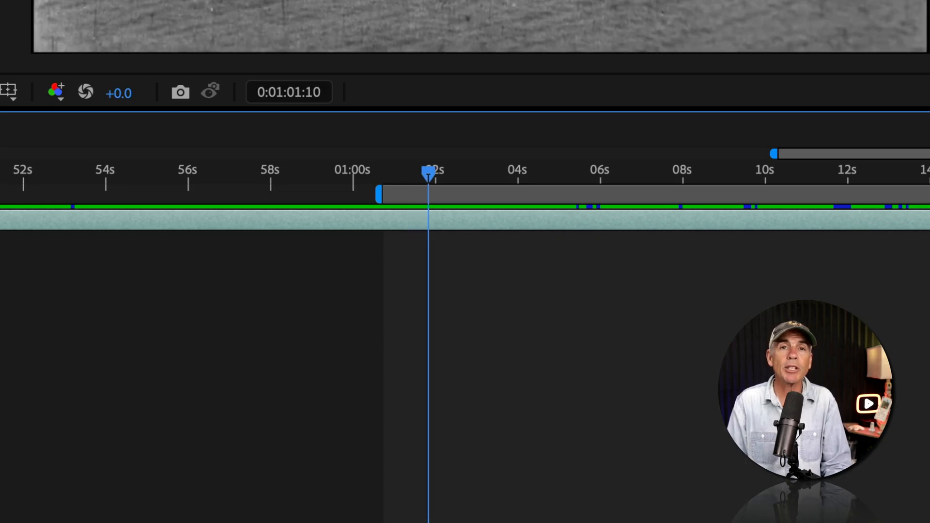
key("super+Right")
key("super+Right")
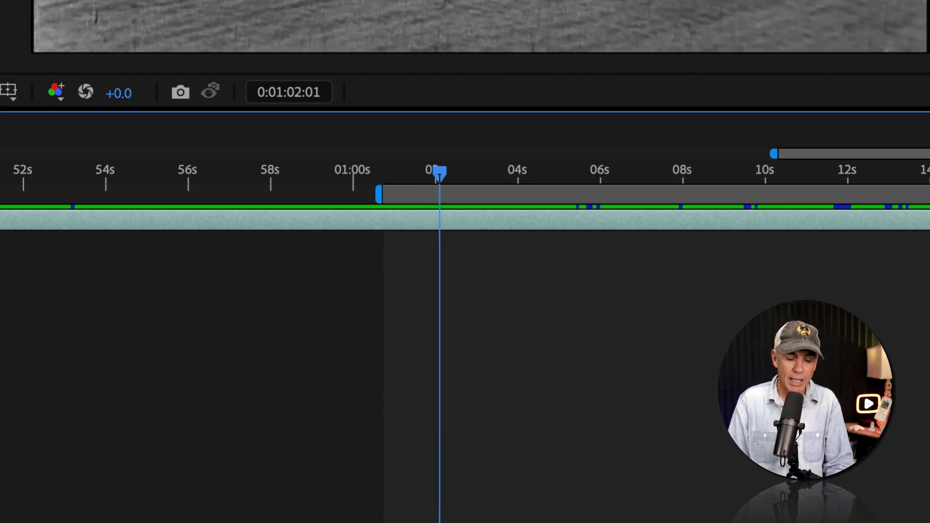
key("n")
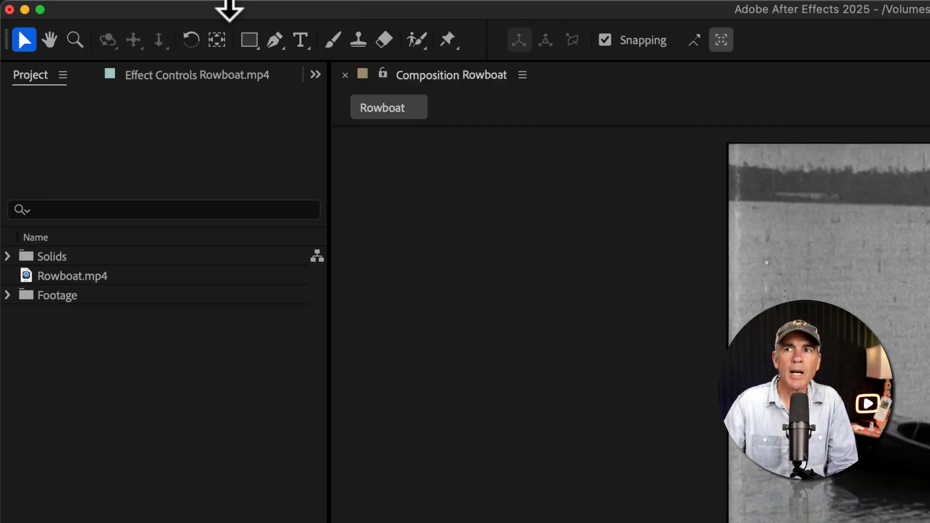
Step: Add the Rowboat composition to the render queue
mouse_move(124, 4)
left_click(281, 11)
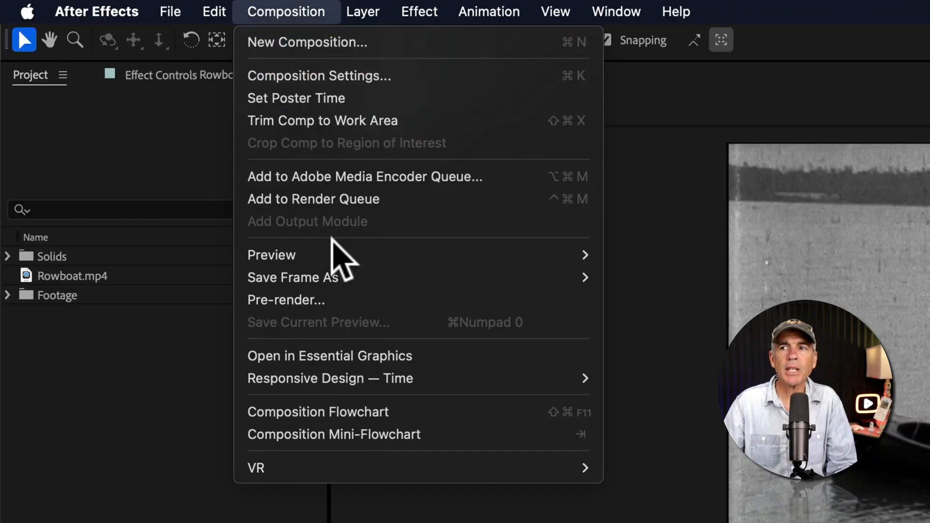
left_click(413, 199)
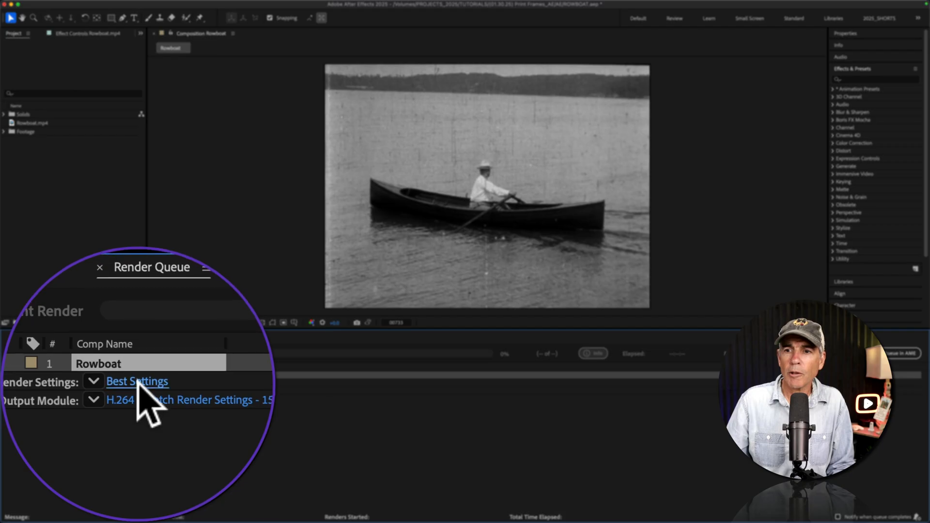
Step: Confirm the Rowboat render settings with the time span set to Work Area Only
left_click(137, 383)
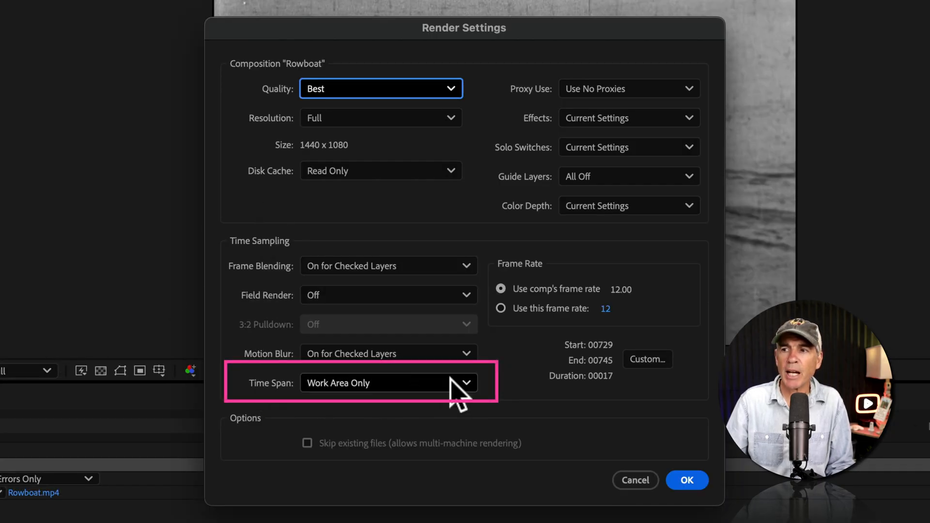
left_click(464, 382)
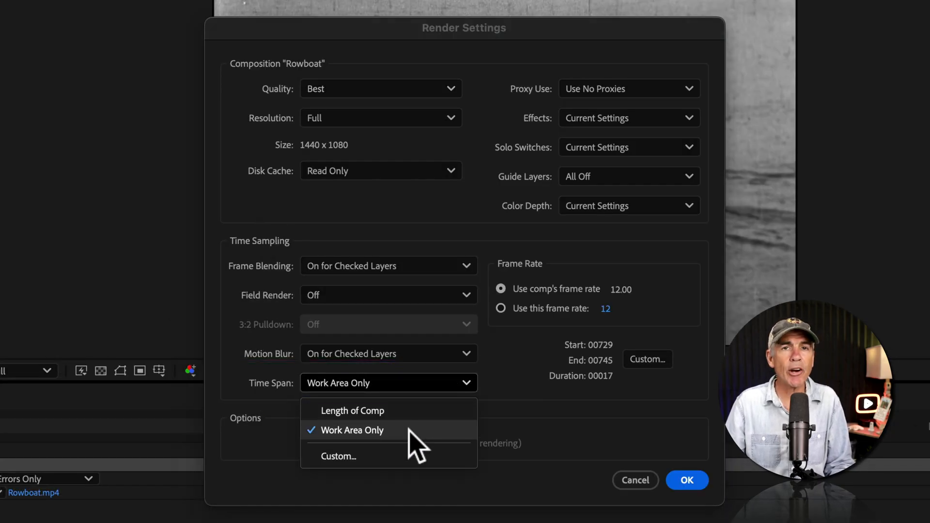
left_click(683, 481)
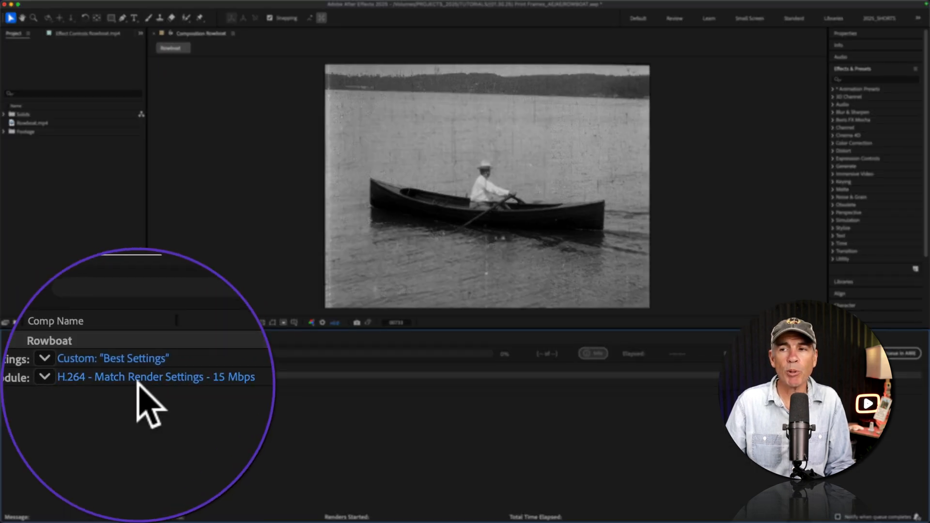
Step: Set the Rowboat output module's format to PNG Sequence
left_click(96, 391)
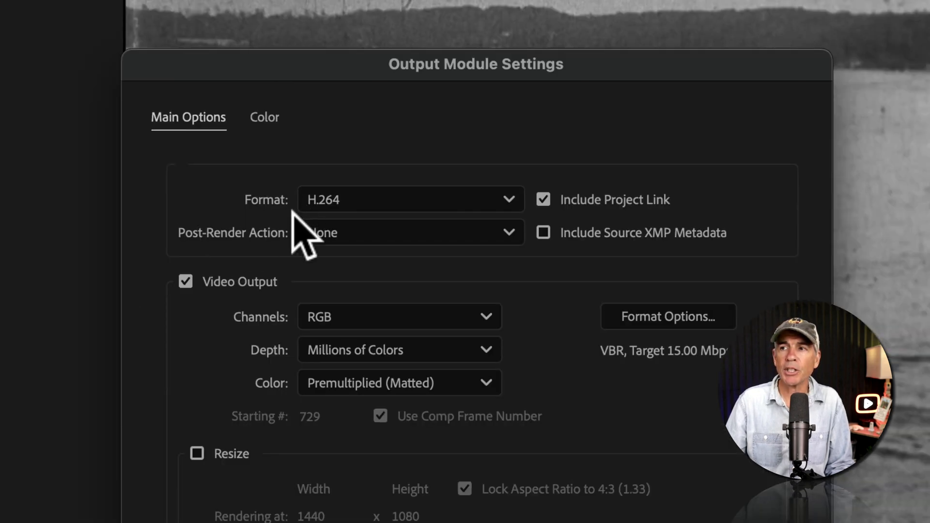
left_click(354, 200)
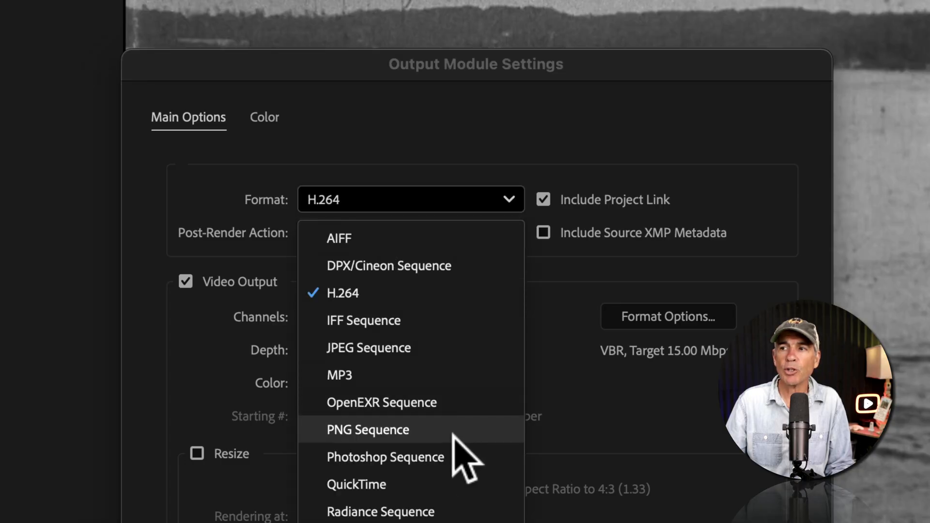
left_click(369, 430)
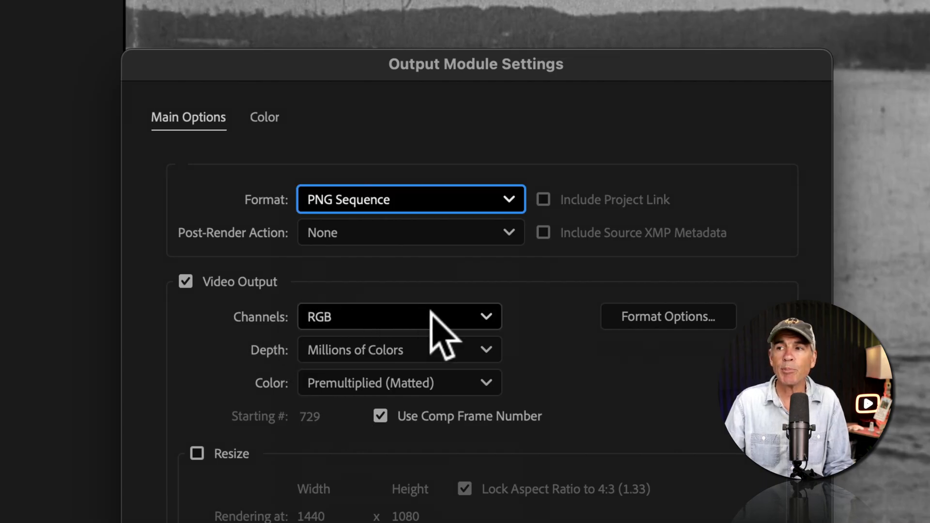
left_click(460, 315)
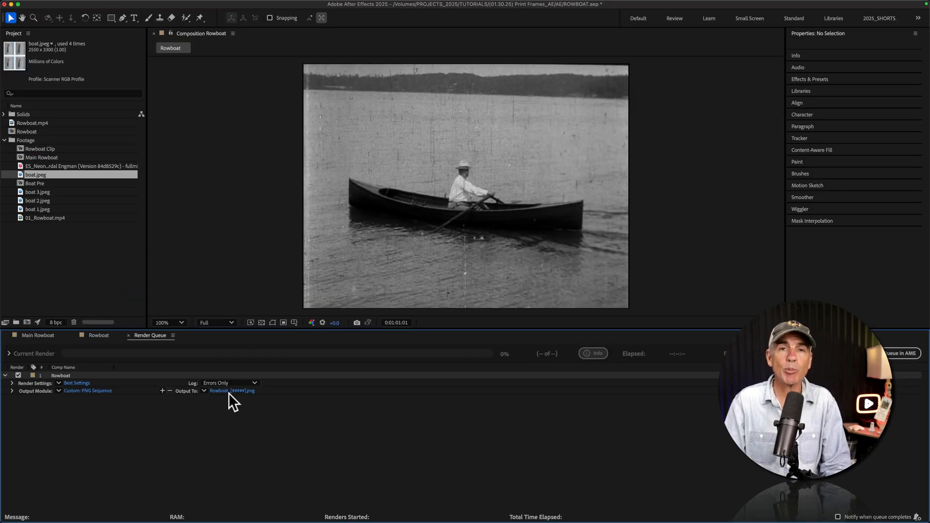
Step: Direct the Rowboat_[#####].png output to a new Desktop folder named Boat Frames and render the queue
left_click(230, 391)
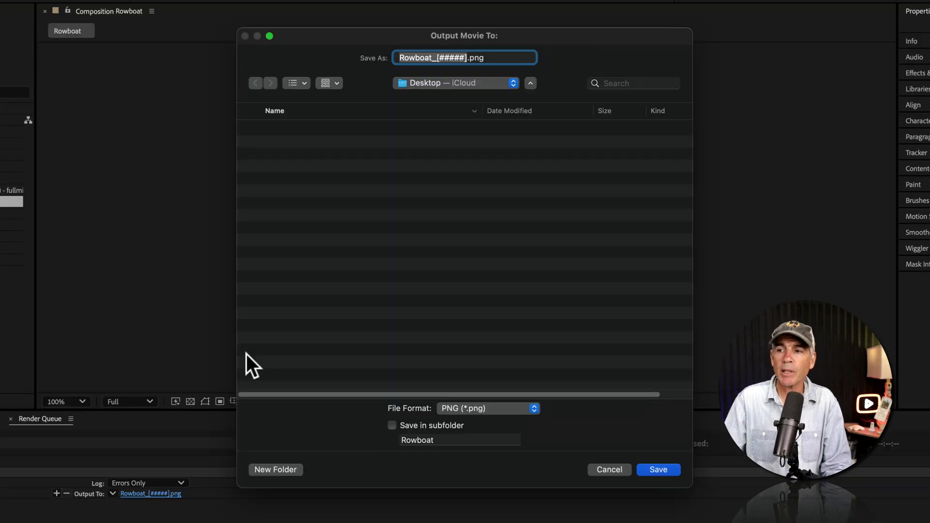
left_click(274, 470)
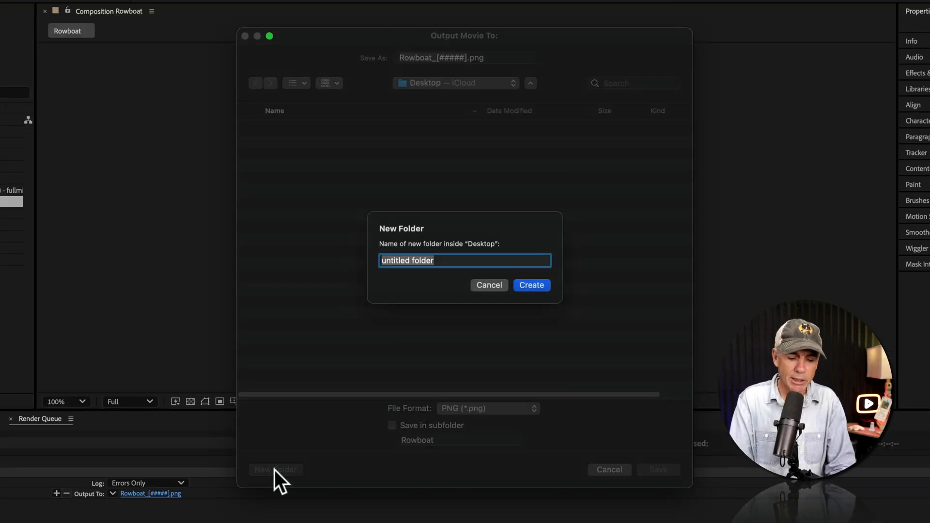
type("Boat Frames")
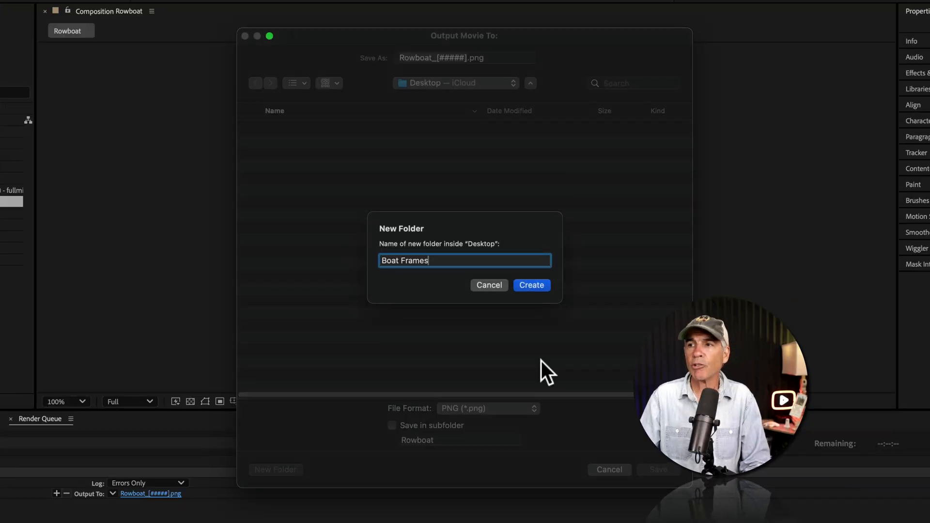
left_click(534, 285)
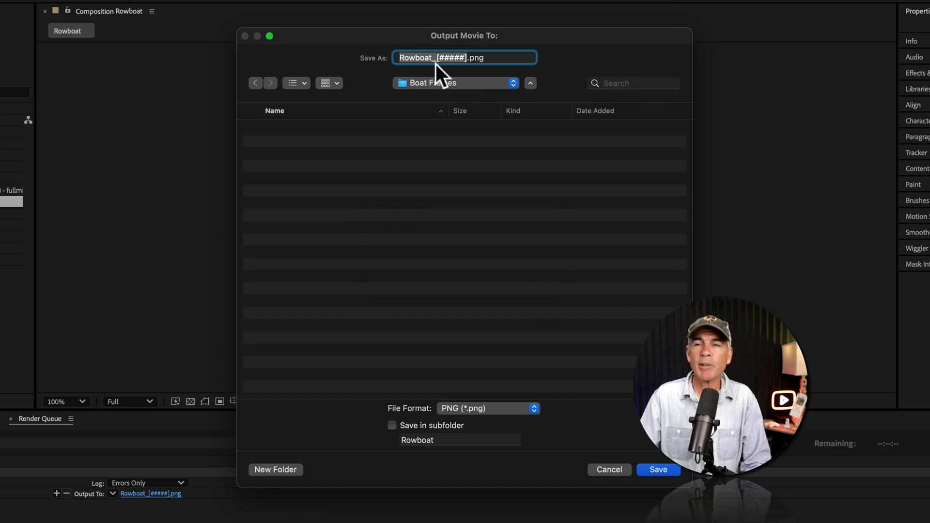
left_click(654, 469)
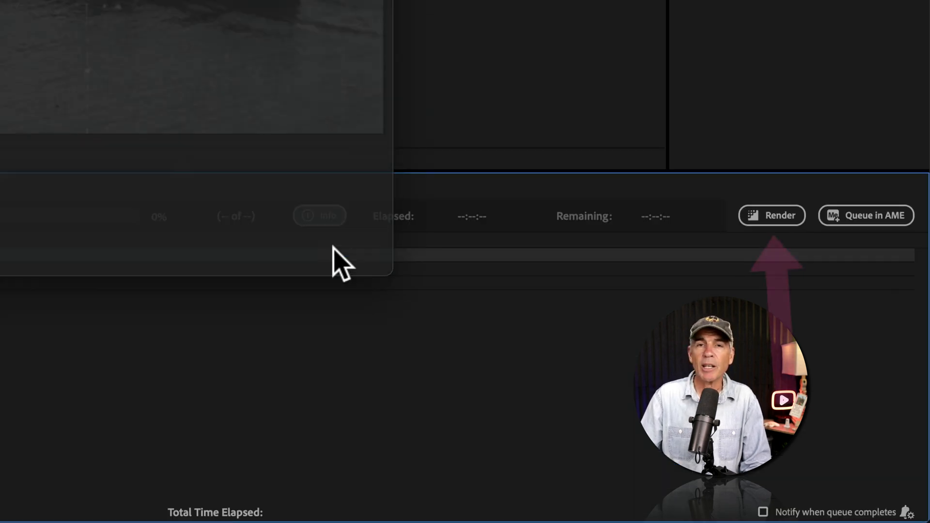
left_click(774, 217)
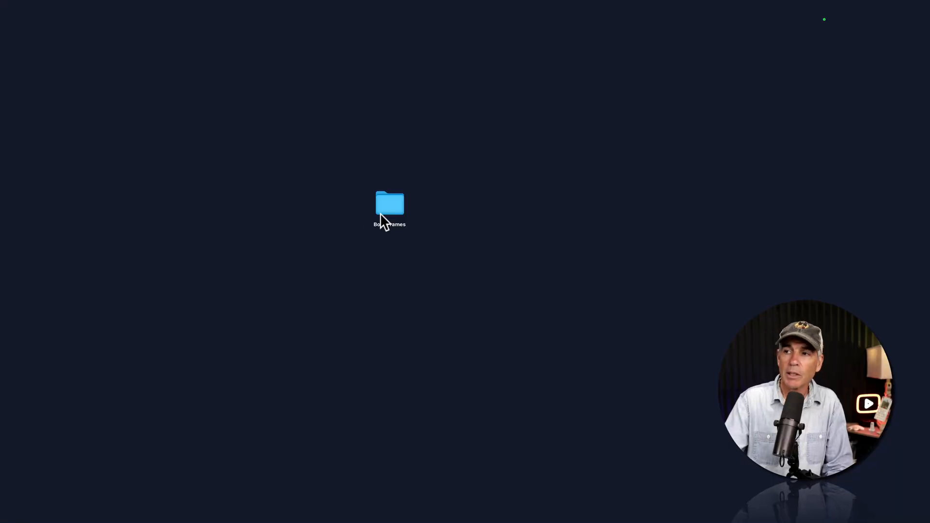
Step: Open the Boat Frames folder on the desktop and preview Rowboat_00729.png
double_click(391, 206)
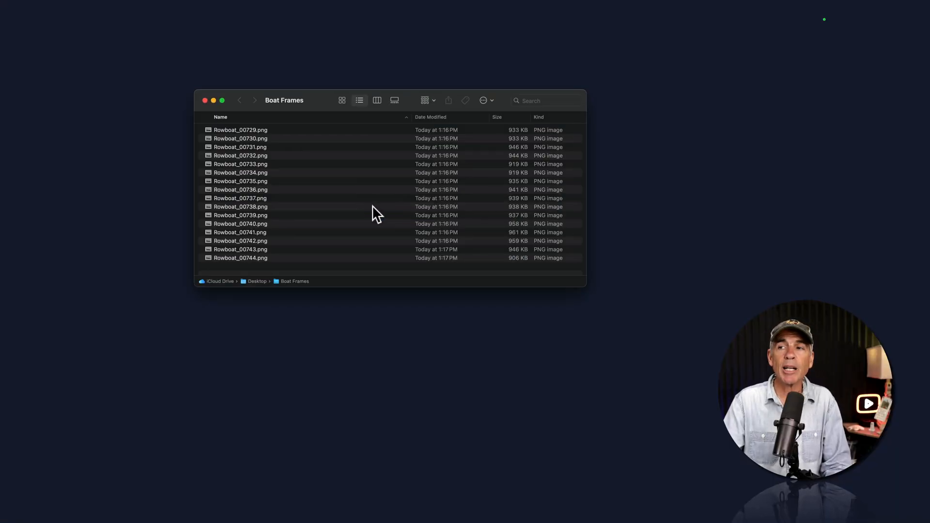
left_click(245, 130)
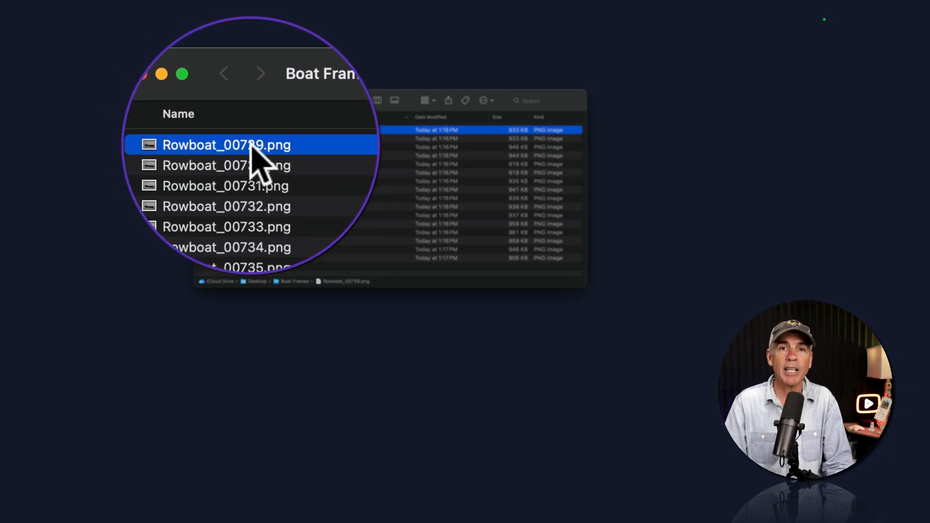
key("space")
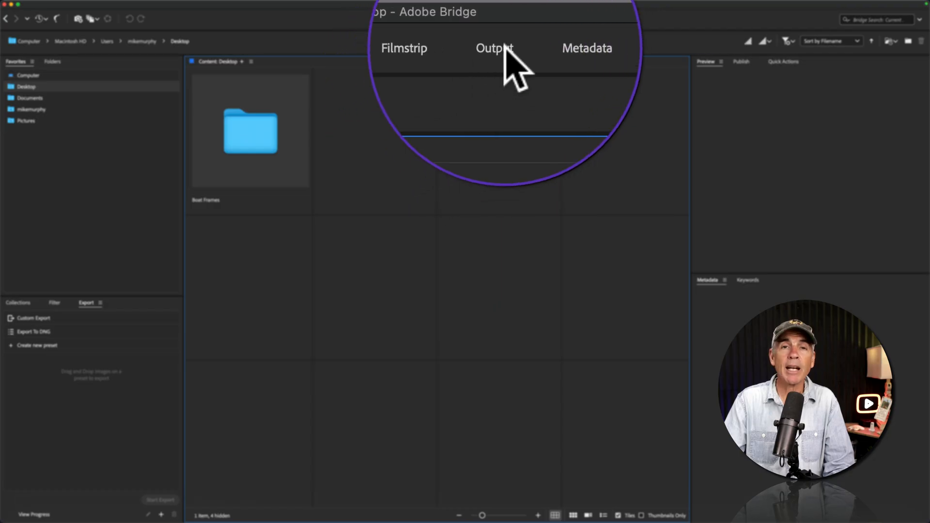
Step: In Adobe Bridge, switch to the Output workspace and open the Boat Frames folder
left_click(504, 49)
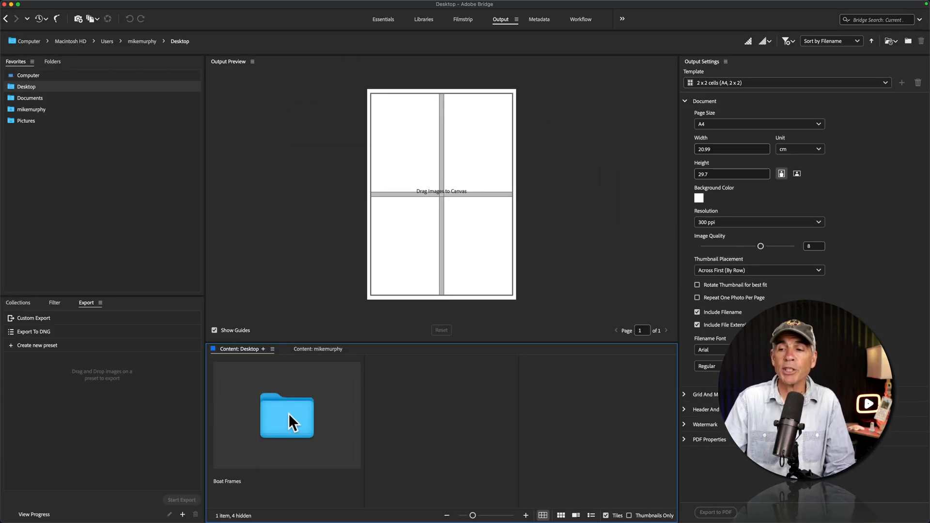
double_click(289, 414)
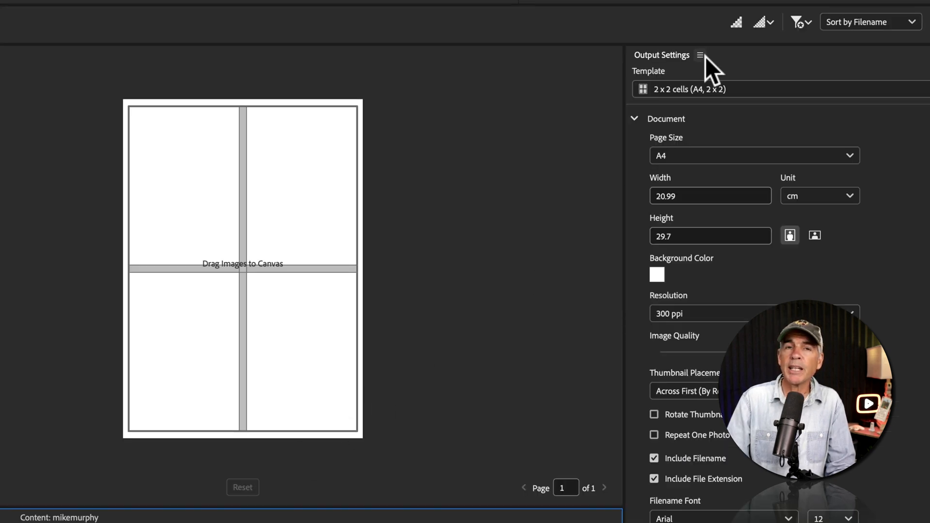
Step: Look through the available page templates for the PDF output
left_click(790, 90)
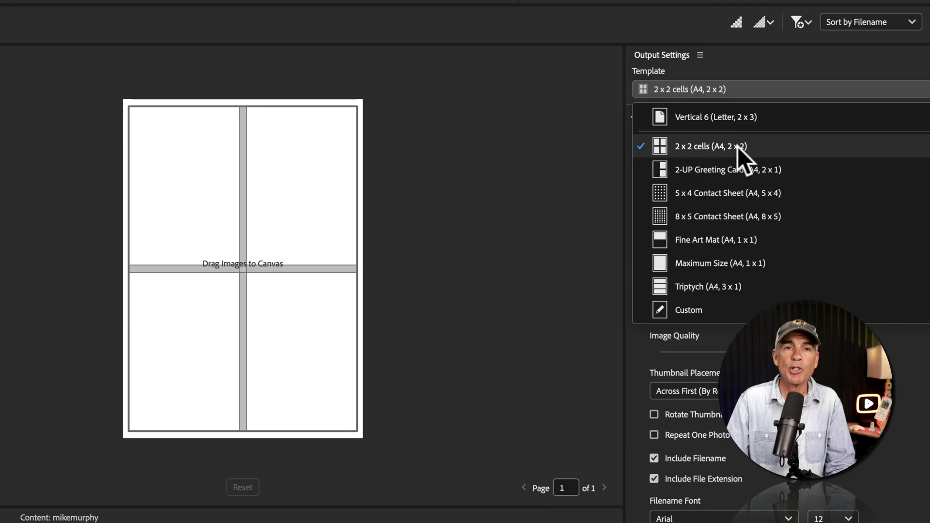
left_click(579, 159)
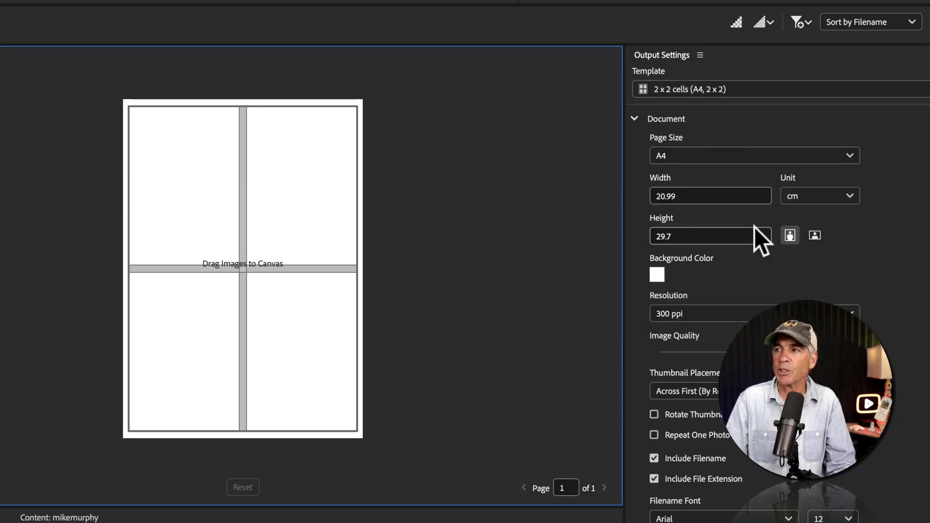
Step: Switch the 2 x 2 cells page to landscape orientation and add all the Boat Frames images to its layout
left_click(815, 235)
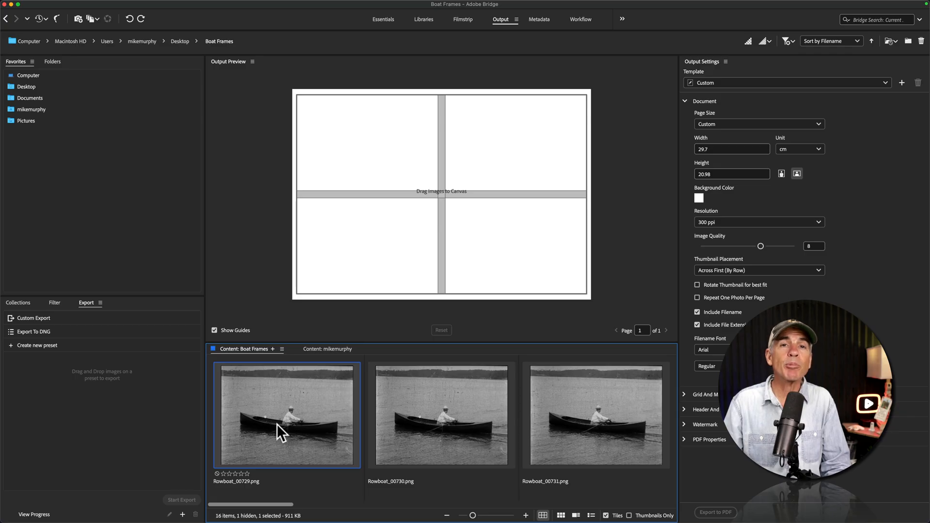
key("super+a")
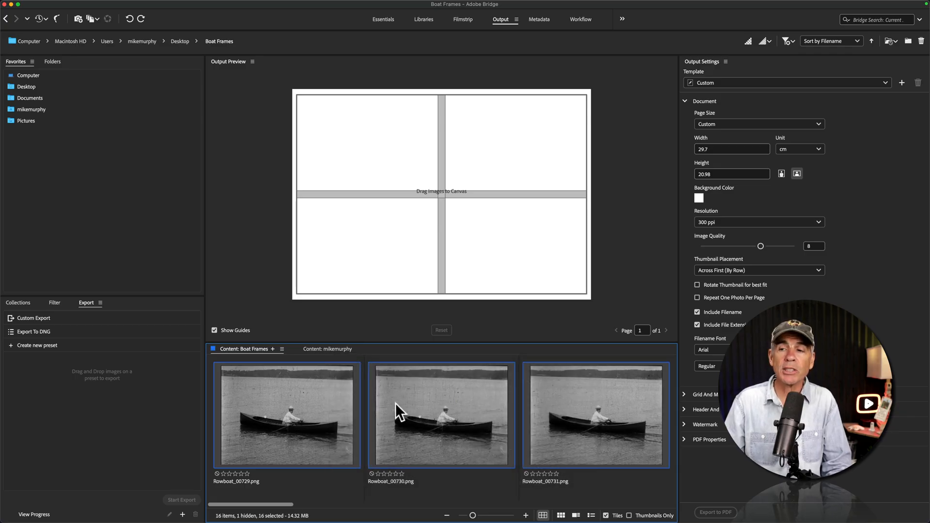
left_click_drag(396, 403, 518, 187)
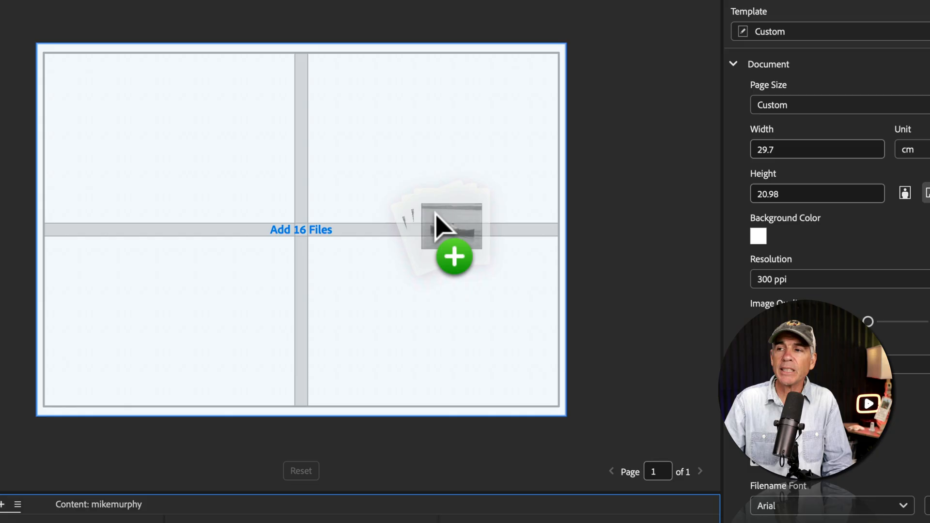
left_click_drag(436, 213, 285, 224)
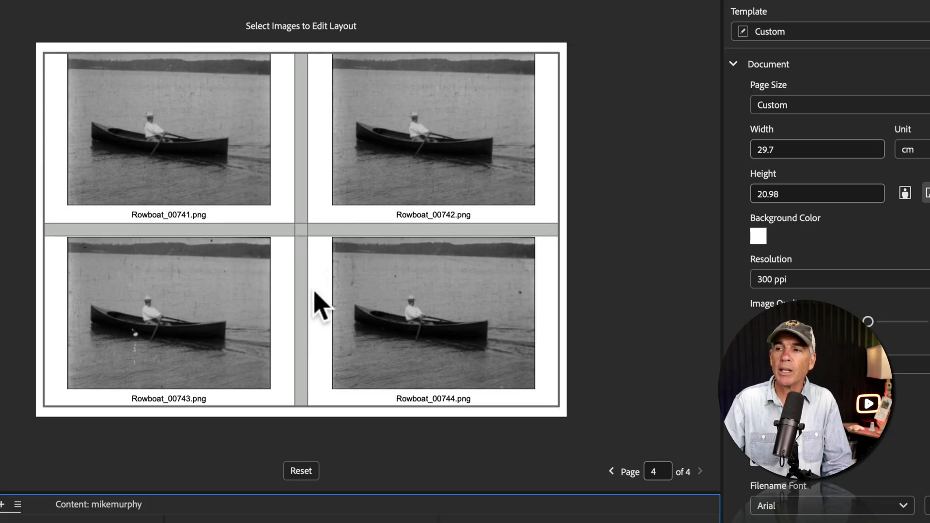
Step: Page back from the last page of the layout to check the frames on the earlier pages
left_click(613, 471)
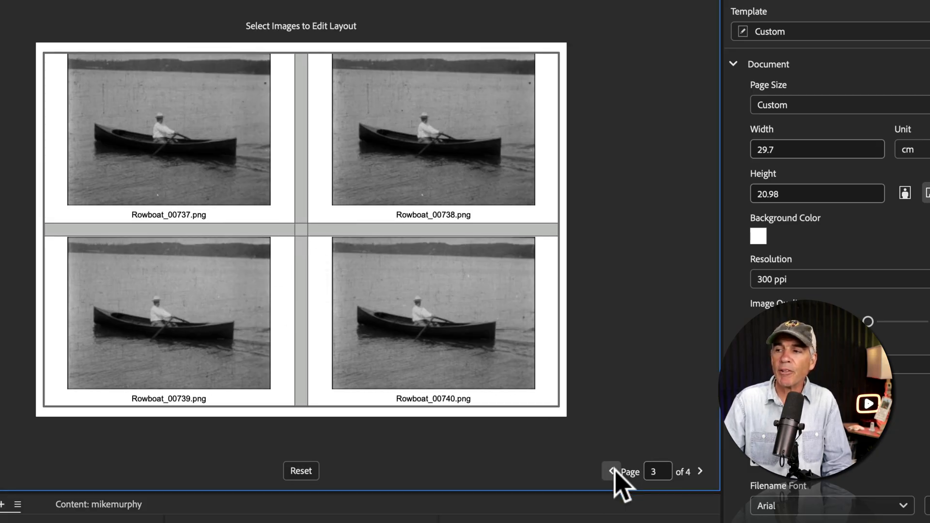
left_click(612, 471)
left_click(613, 471)
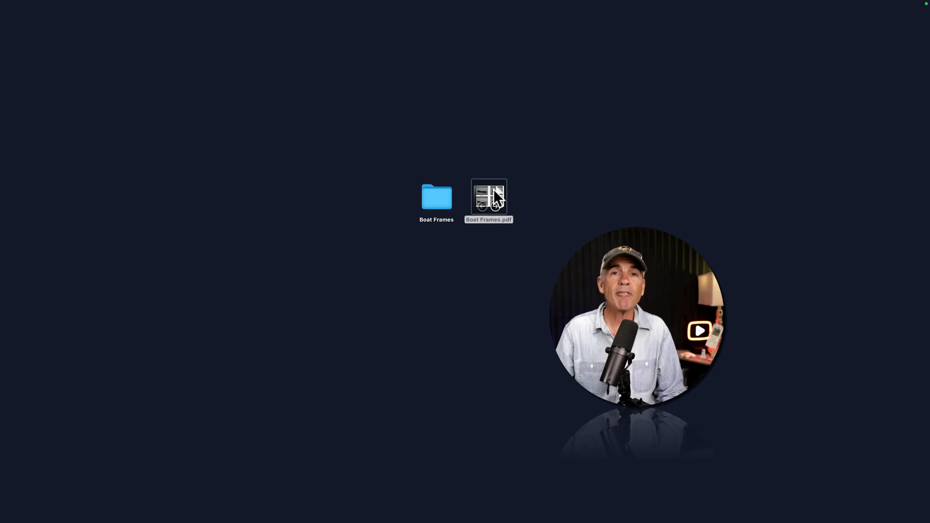
Step: Open Boat Frames.pdf from the desktop, review each of its pages and look at the print command
double_click(493, 189)
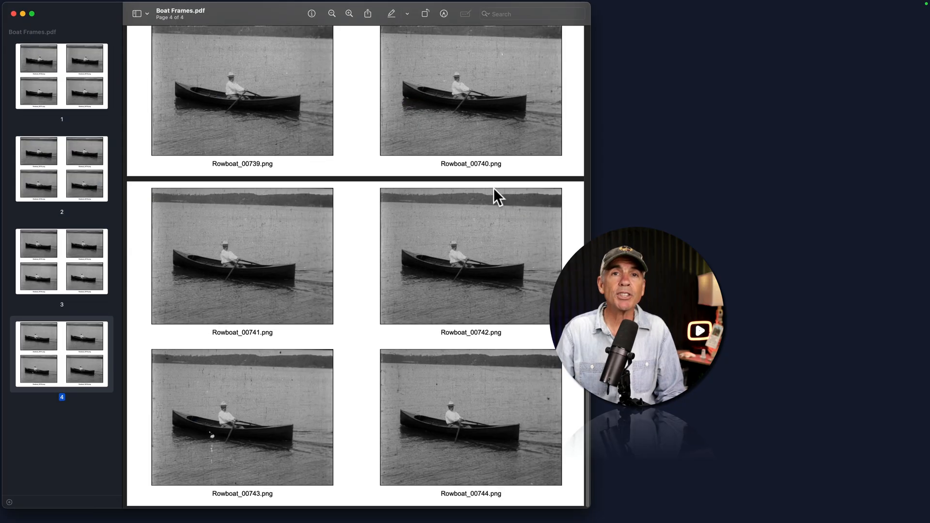
left_click(39, 80)
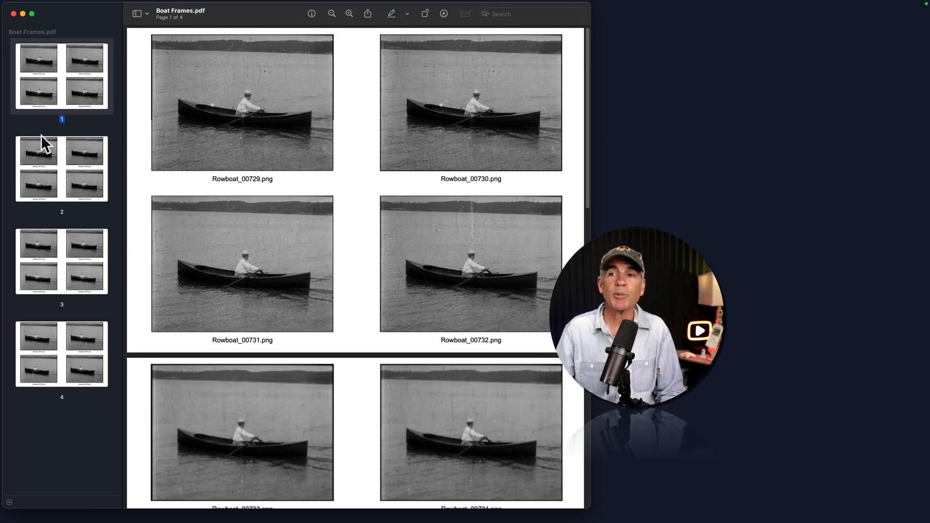
left_click(43, 145)
left_click(56, 237)
left_click(58, 329)
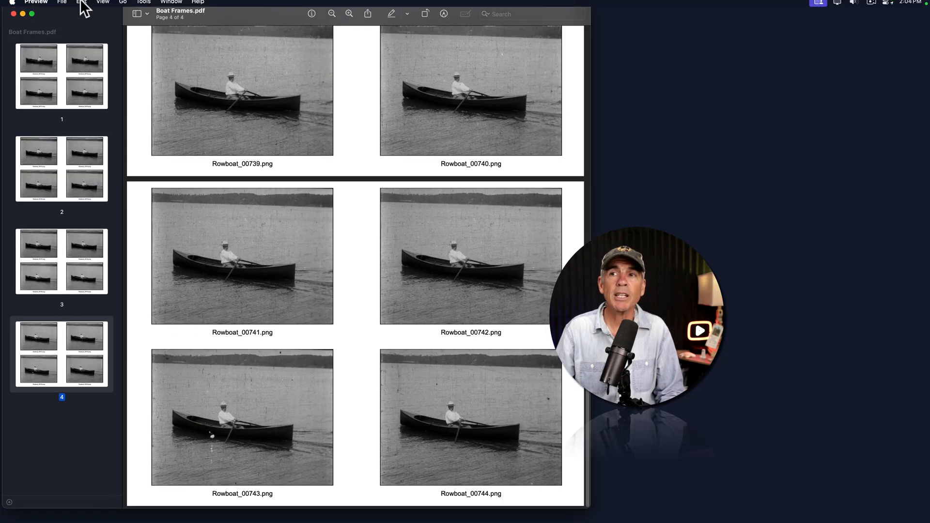
left_click(61, 5)
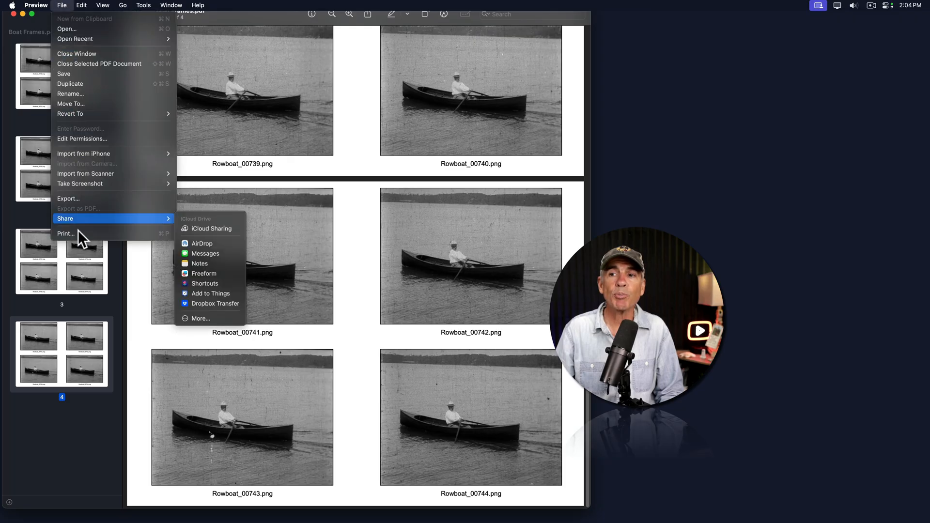
left_click(34, 212)
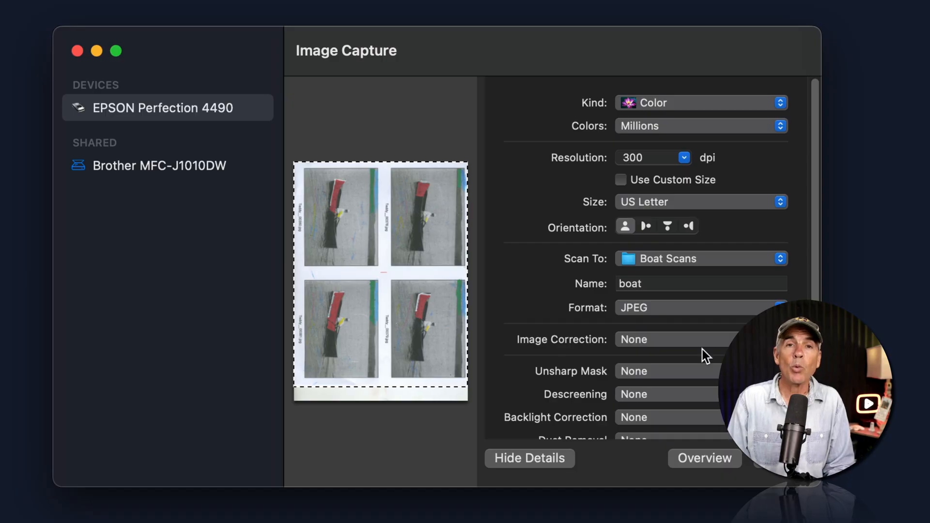
Step: In Image Capture, set the scan resolution to 300 dpi with JPEG as the file format
left_click(683, 156)
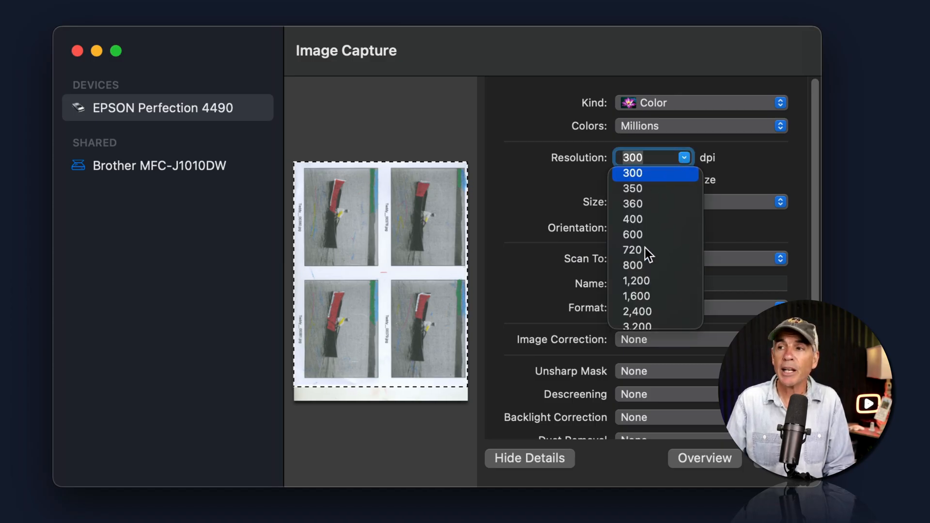
left_click(636, 175)
left_click(713, 310)
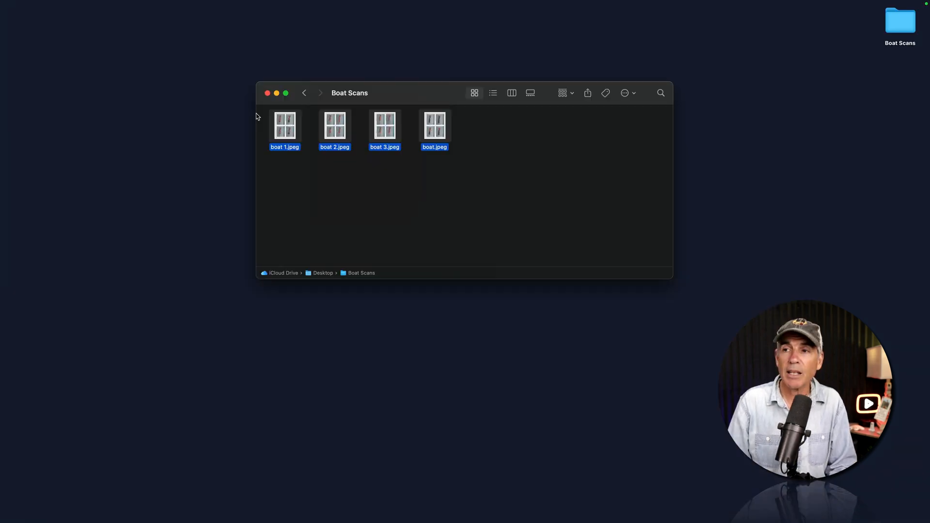
Step: Preview the scanned boat pages in the Boat Scans folder one after another
key("space")
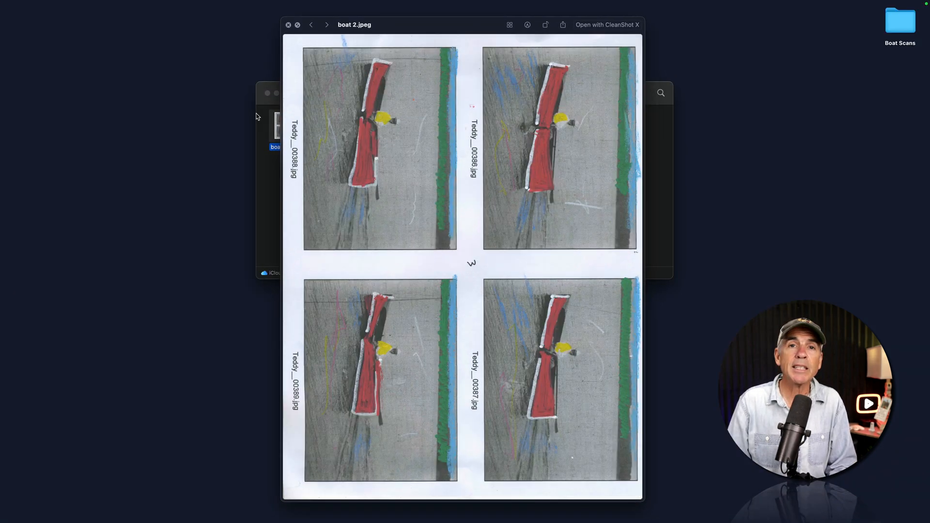
key("Left")
key("Left")
key("Left")
key("Left")
key("Left")
key("Left")
key("Left")
key("Left")
key("Left")
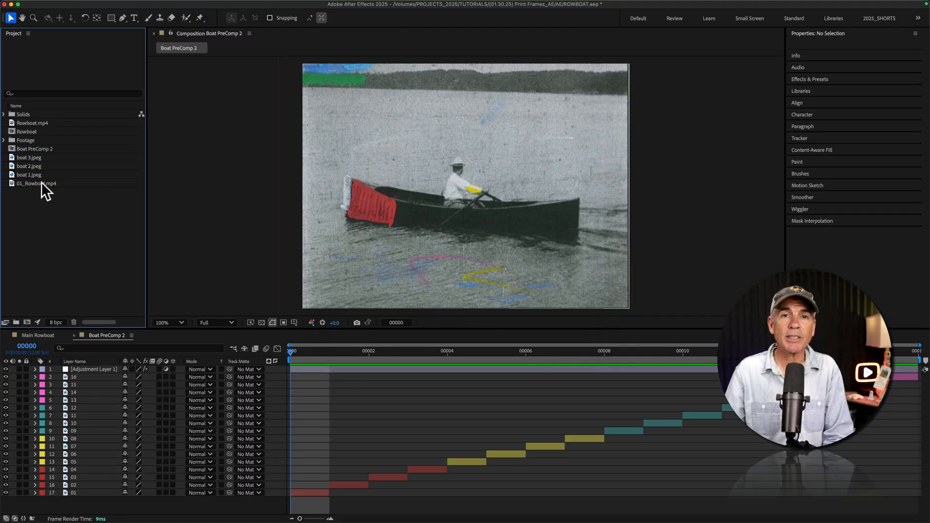
Step: In After Effects, check the size, frame rate and duration in Boat PreComp 2's composition settings
key("super+k")
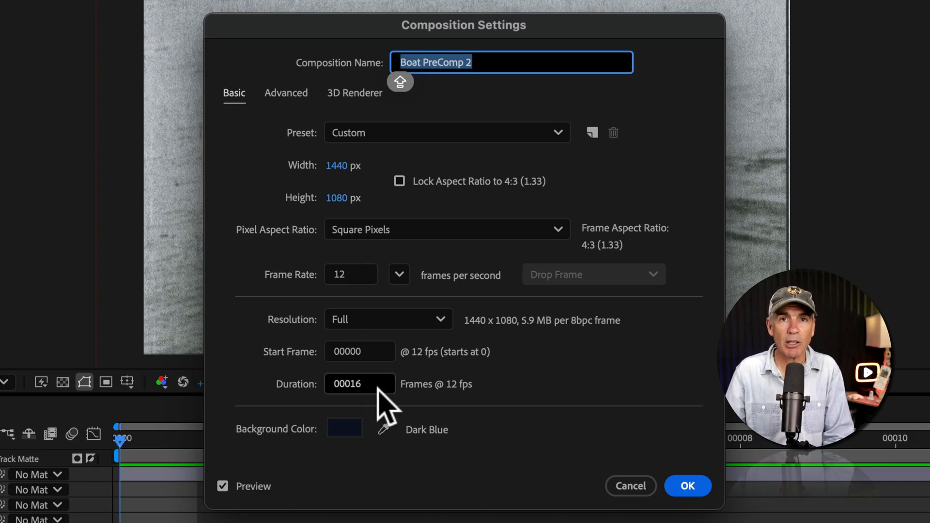
key("Return")
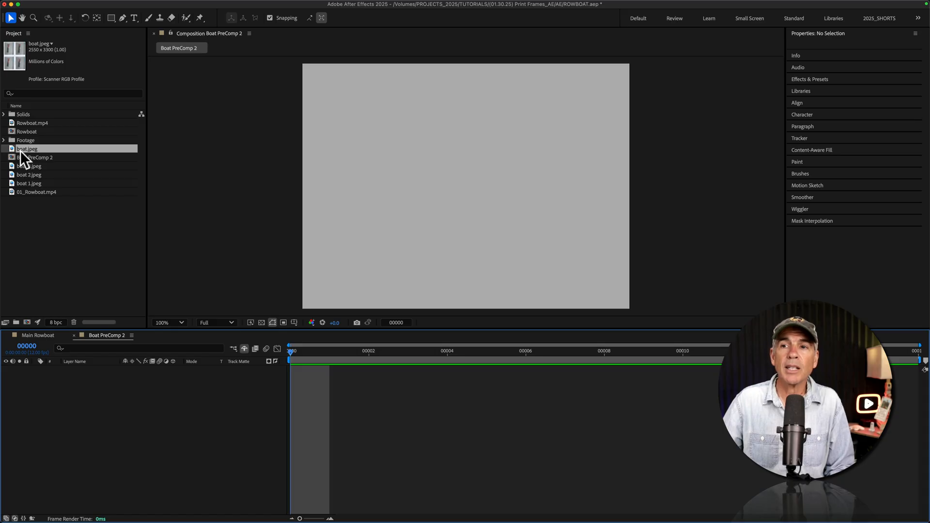
Step: Add boat.jpeg to the Boat PreComp 2 composition and set its rotation to -90°
left_click_drag(19, 147, 468, 188)
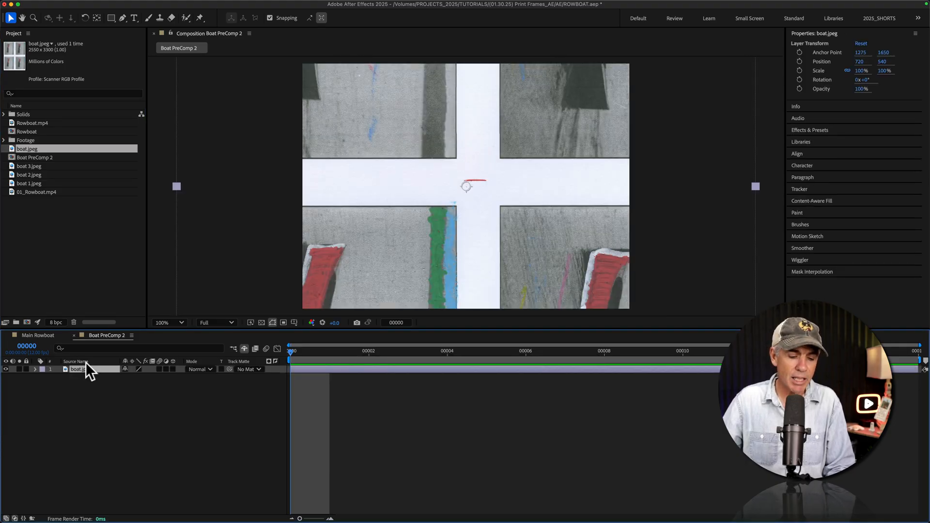
key("r")
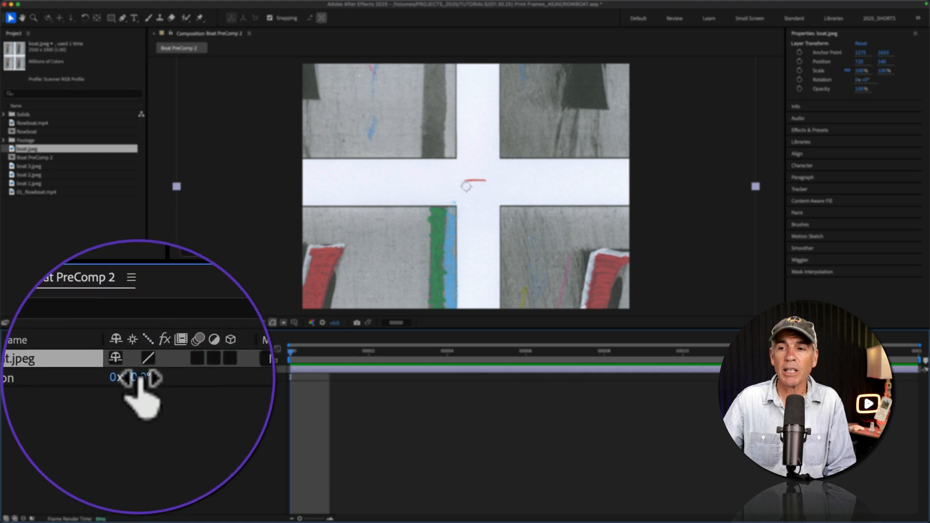
left_click(140, 377)
type("-90")
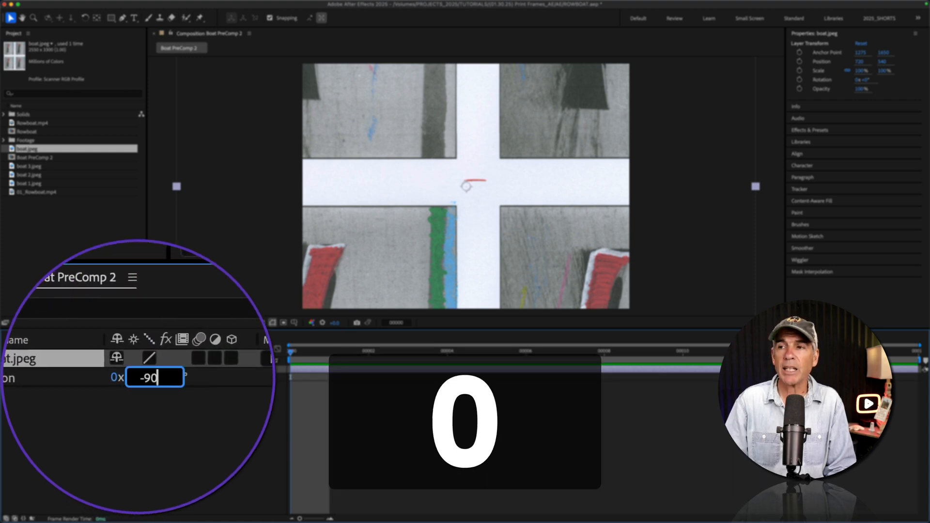
key("Return")
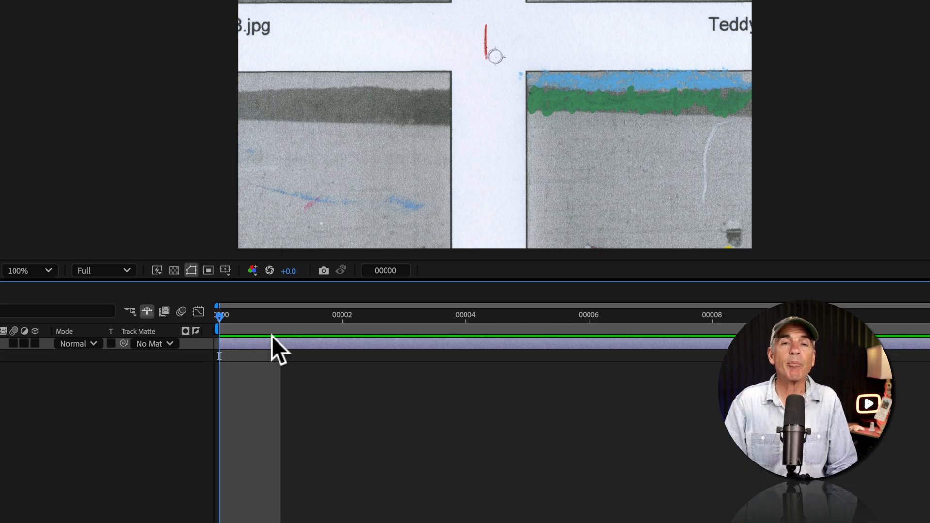
Step: Trim the boat.jpeg layer to a single frame and reposition the scan in the composition to about 332, 612
key("super")
key("super+Right")
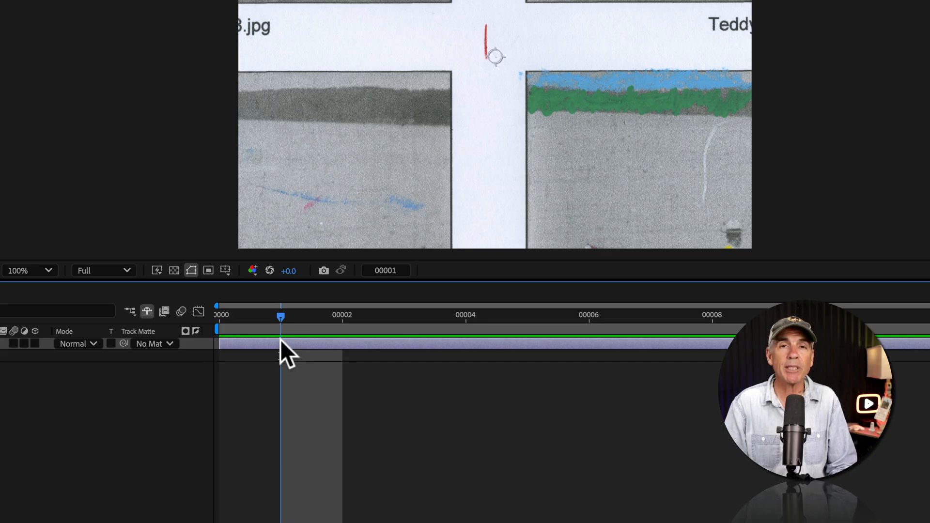
key("alt")
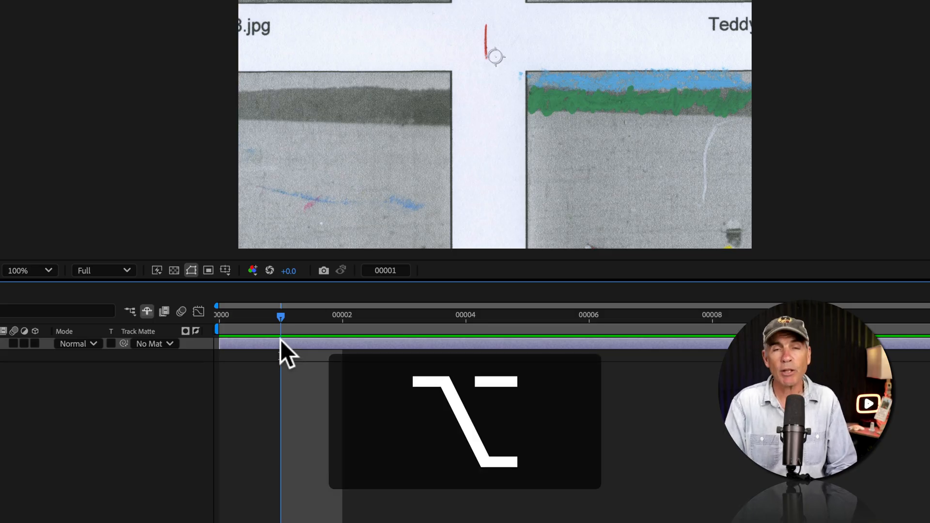
key("alt+bracketright")
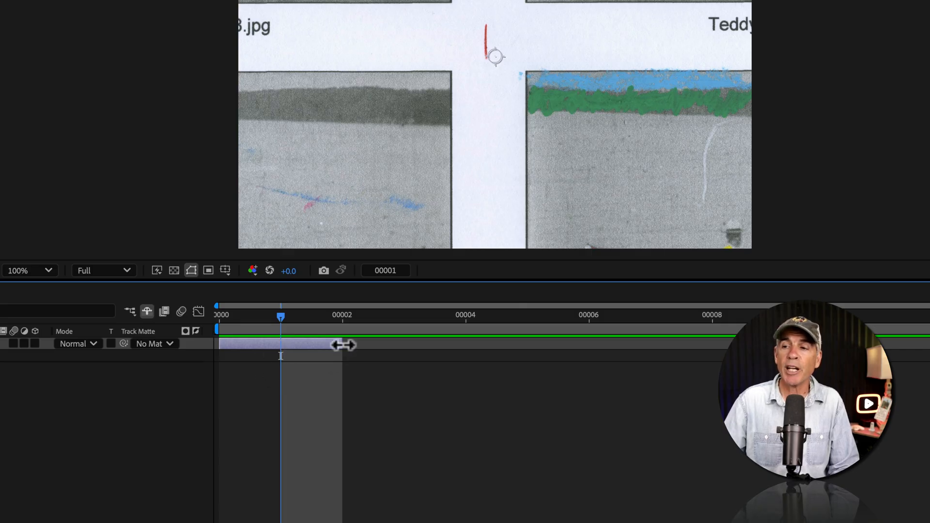
left_click_drag(319, 343, 284, 344)
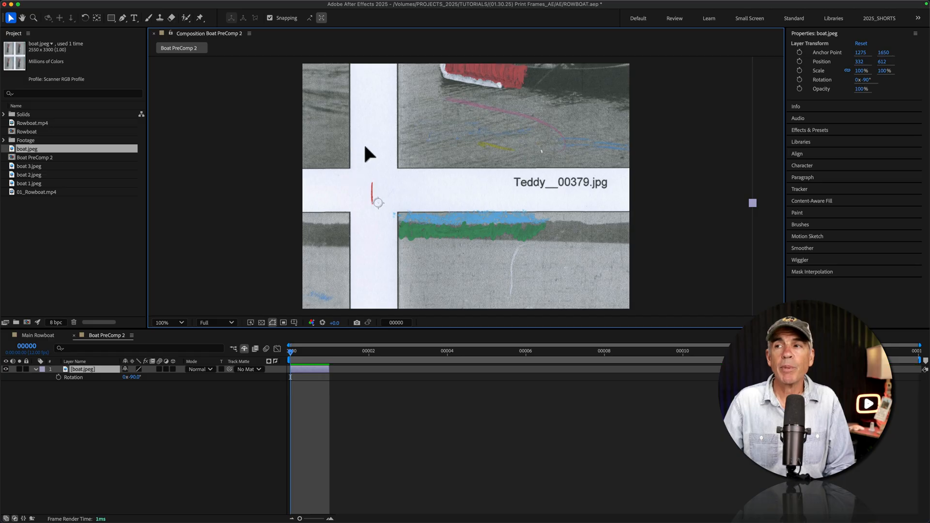
left_click_drag(624, 291, 408, 145)
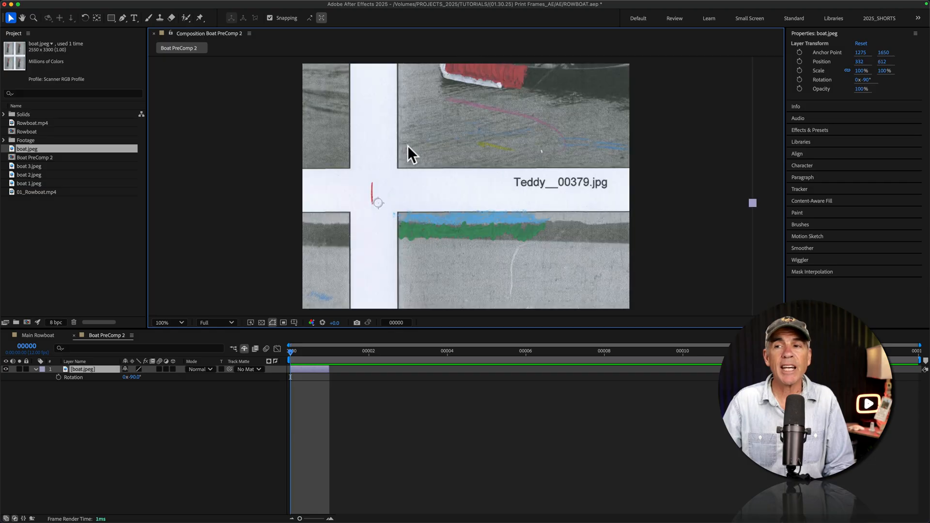
left_click(94, 369)
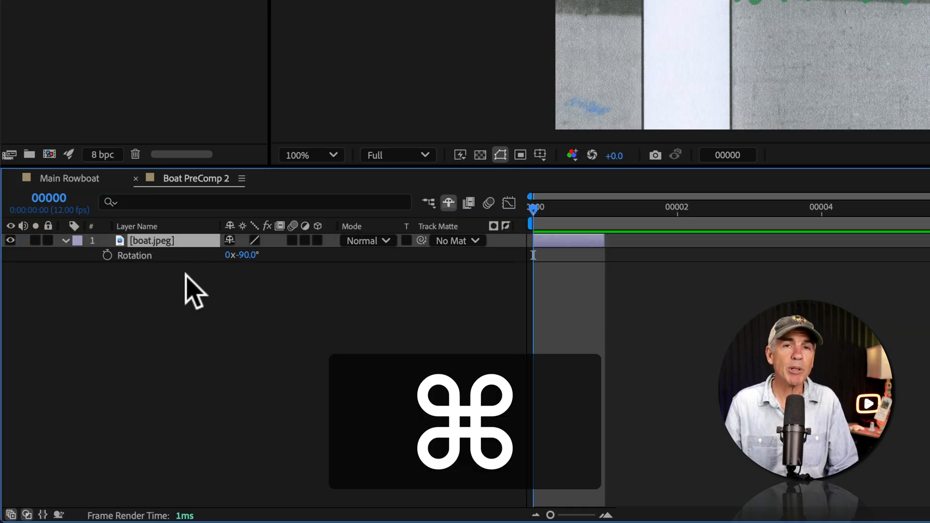
key("super+d")
key("super+d")
key("super+d")
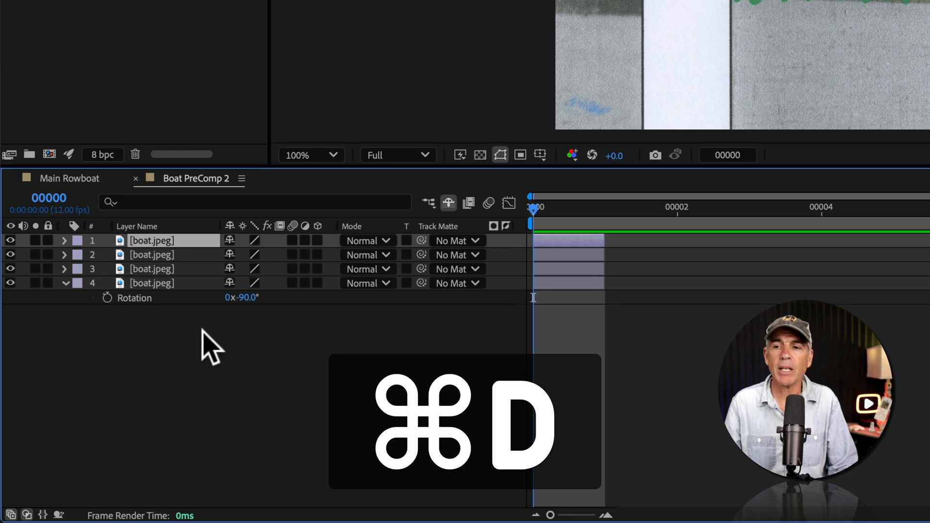
left_click(178, 282)
key("super+z")
key("super+z")
key("super+z")
Step: Duplicate the boat.jpeg layer three times
key("super+d")
key("super+d")
key("super+d")
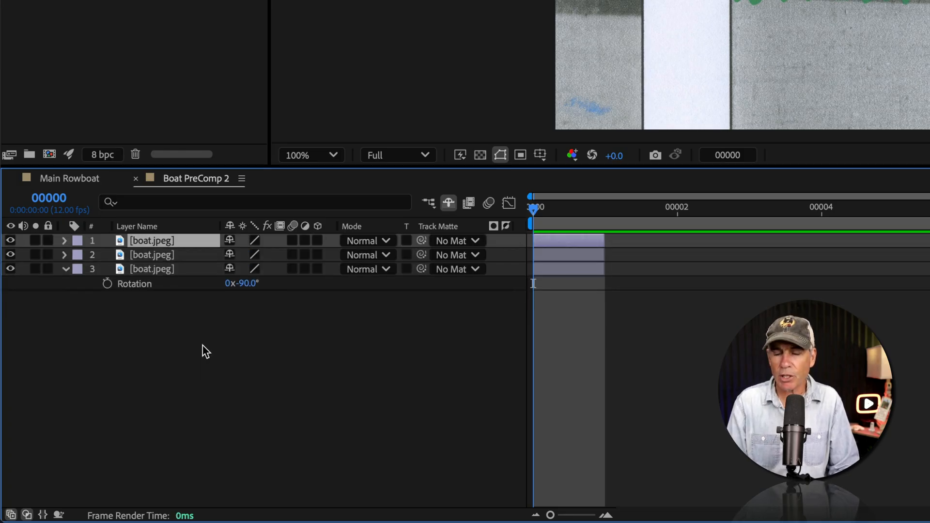
Step: Rename the four boat.jpeg layers, from the lowest to the highest in the stack, 01, 03, 03 and 04
left_click(177, 283)
key("Return")
type("01")
left_click(173, 269)
key("Return")
type("03")
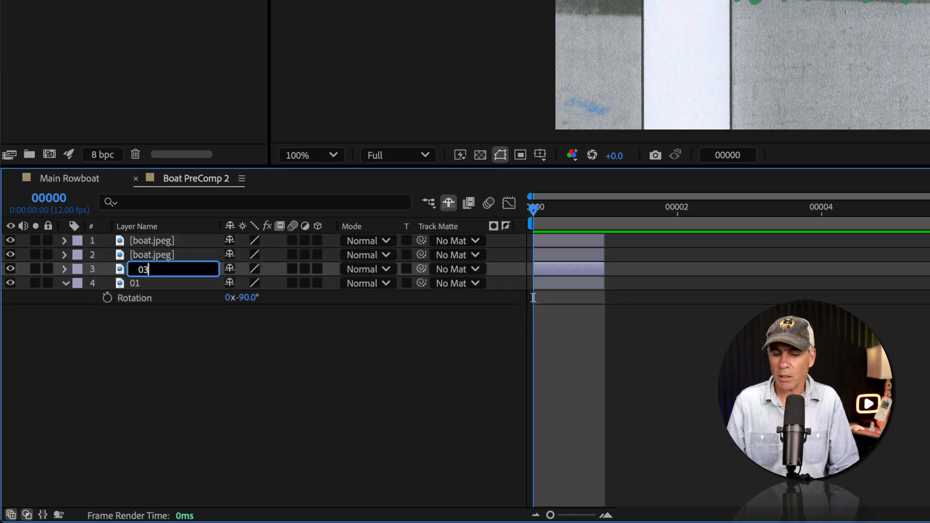
left_click(173, 254)
key("Return")
type("03")
left_click(181, 241)
key("Return")
type("04")
left_click(162, 380)
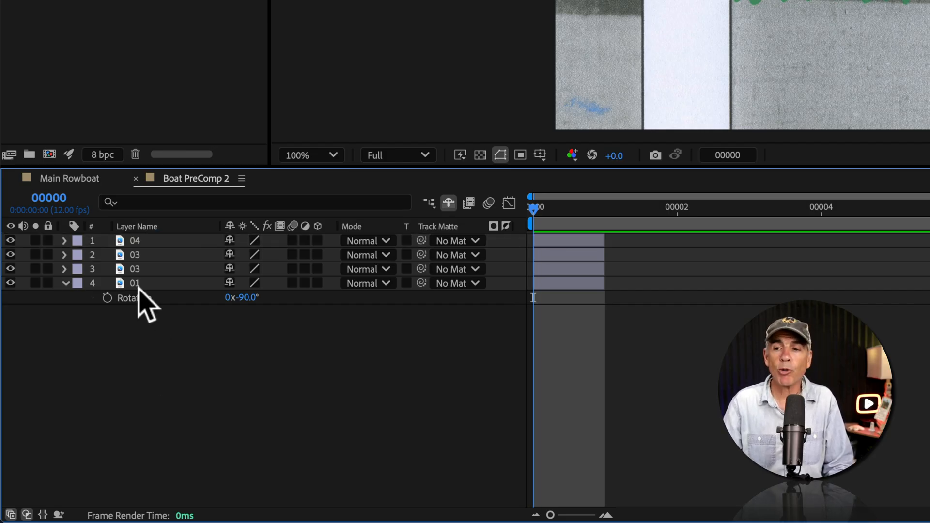
Step: Give all four numbered layers the Fuchsia label color
left_click(160, 283)
left_click(180, 240, "shift")
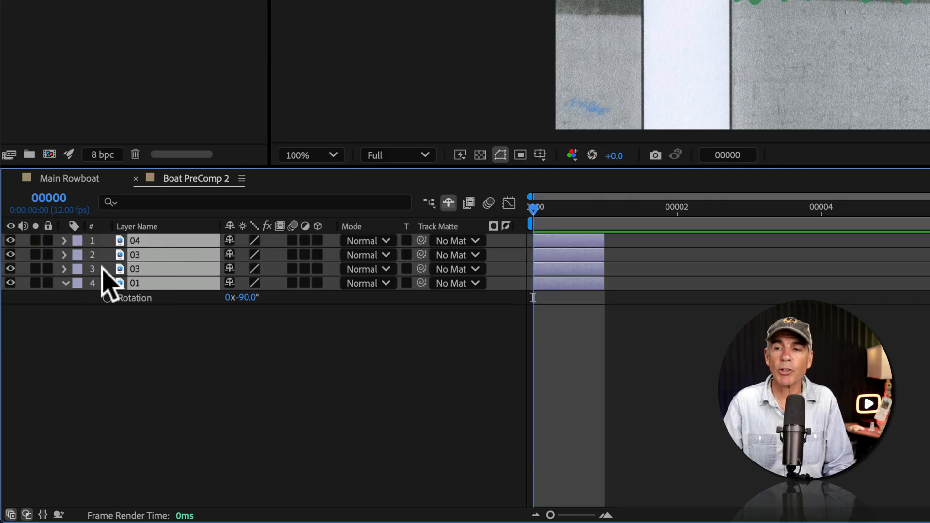
left_click(77, 283)
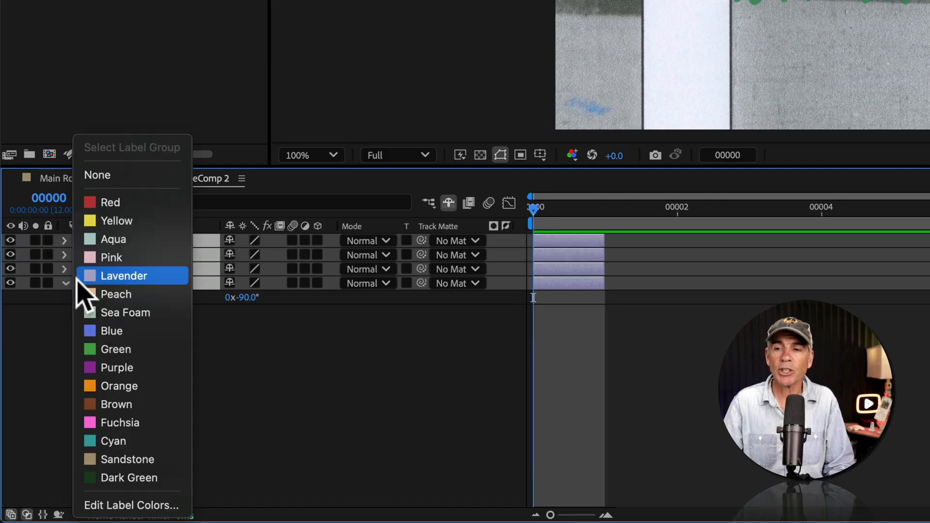
left_click(148, 424)
left_click(132, 442)
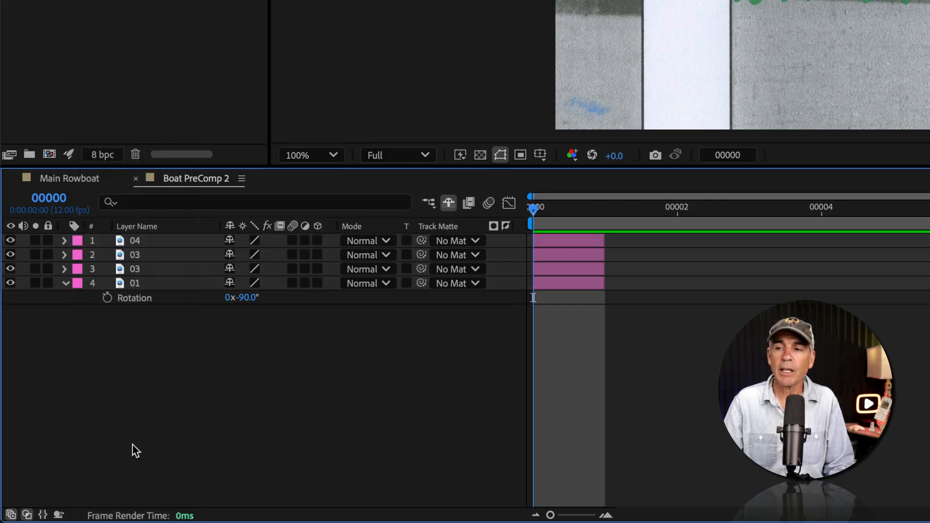
Step: Stagger the layers above 01 in the timeline so they start at frames 1, 2 and 3 in stacking order
left_click_drag(546, 269, 702, 254)
left_click_drag(591, 237, 771, 243)
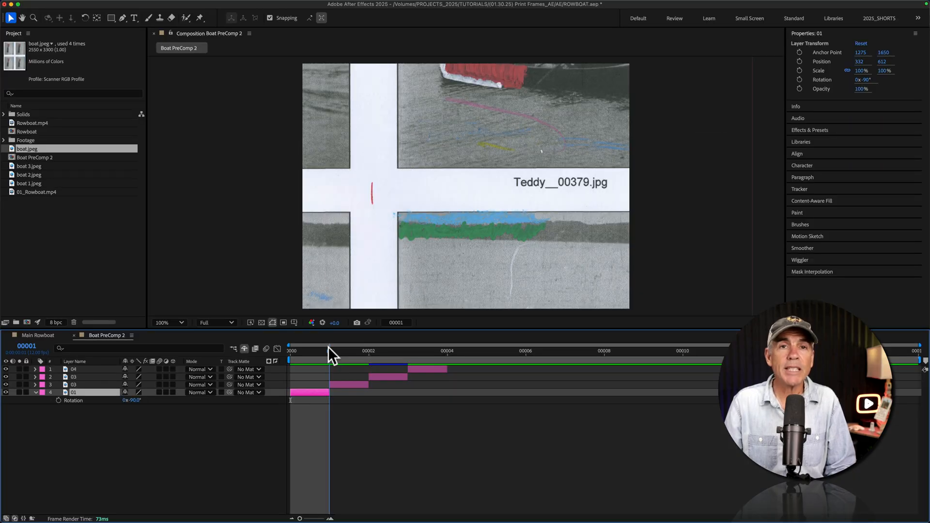
Step: Reposition layer 01 at frame 0 and the 03 layer at frame 1 so each fills the composition with its own boat picture
left_click(289, 348)
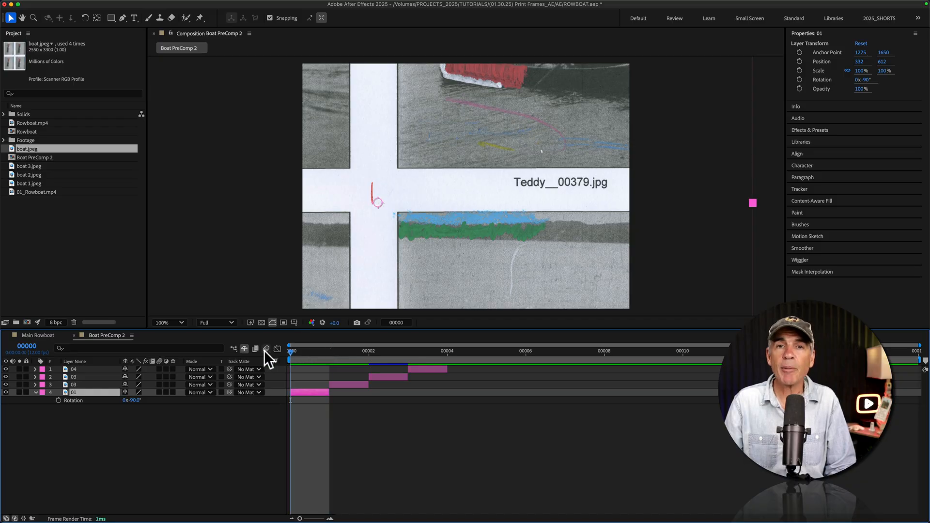
left_click_drag(360, 104, 446, 146)
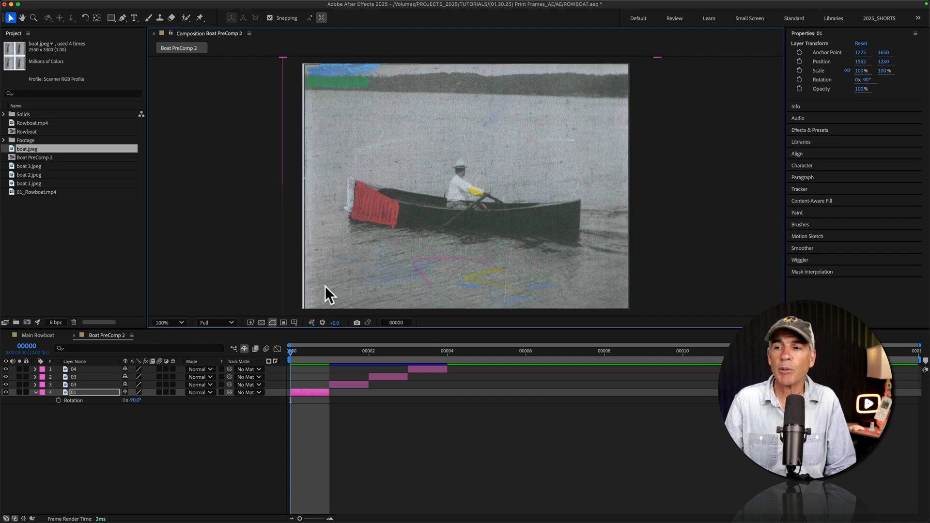
left_click_drag(293, 351, 322, 353)
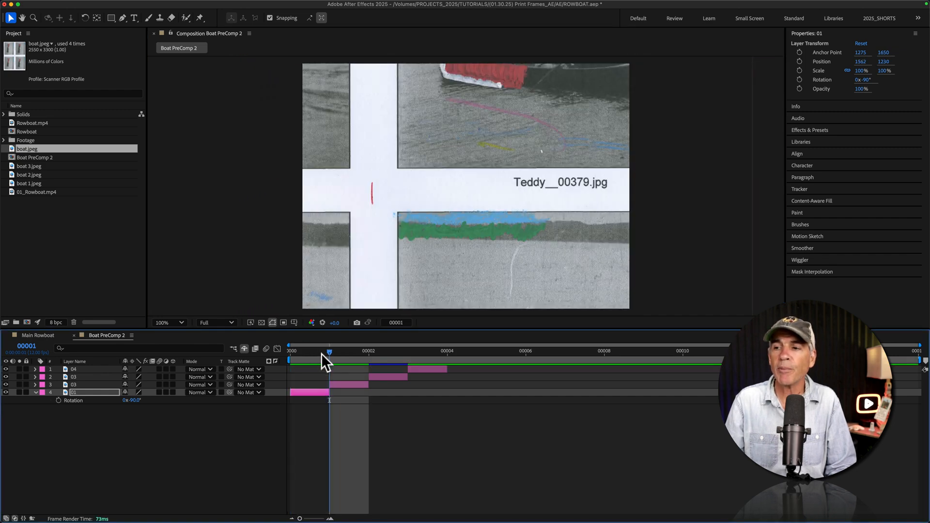
left_click(336, 378)
left_click_drag(488, 169, 461, 205)
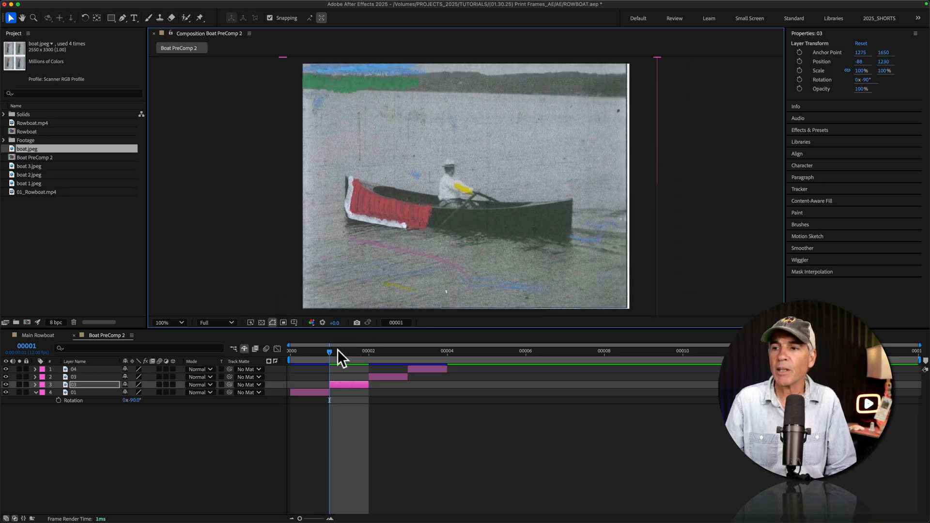
Step: Align the next two boat pictures with the composition frame by repositioning the 03 layer at frame 2 and layer 04 at frame 3
left_click(354, 354)
left_click_drag(425, 191, 510, 194)
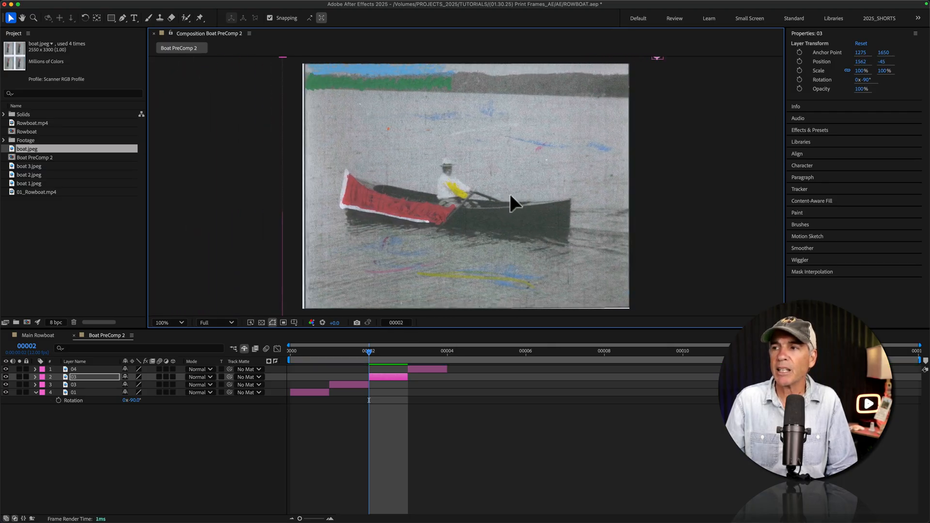
left_click_drag(375, 351, 406, 351)
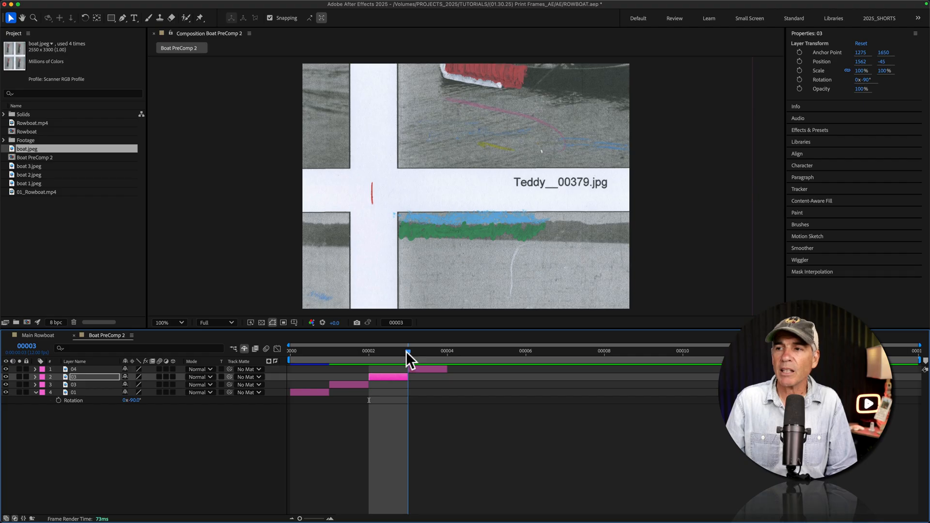
left_click_drag(496, 238, 422, 150)
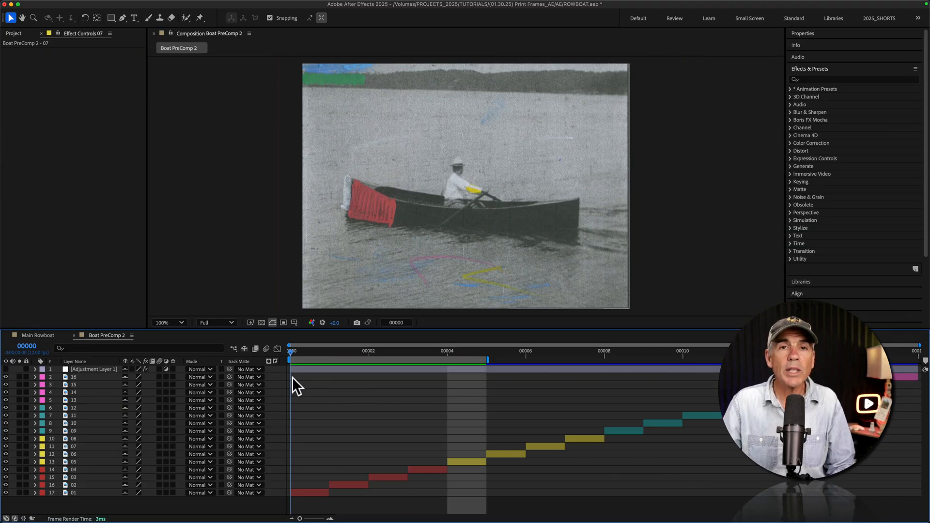
Step: Step through the assembled boat pictures from frame 0 to frame 4 and inspect layers 05 to 08 in the timeline
key("Page_Down")
key("Page_Down")
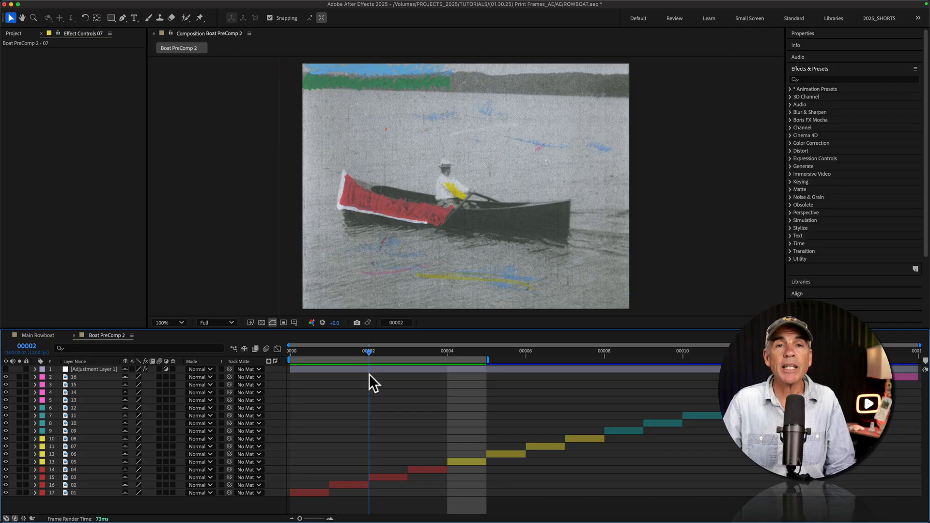
key("Page_Down")
key("Page_Down")
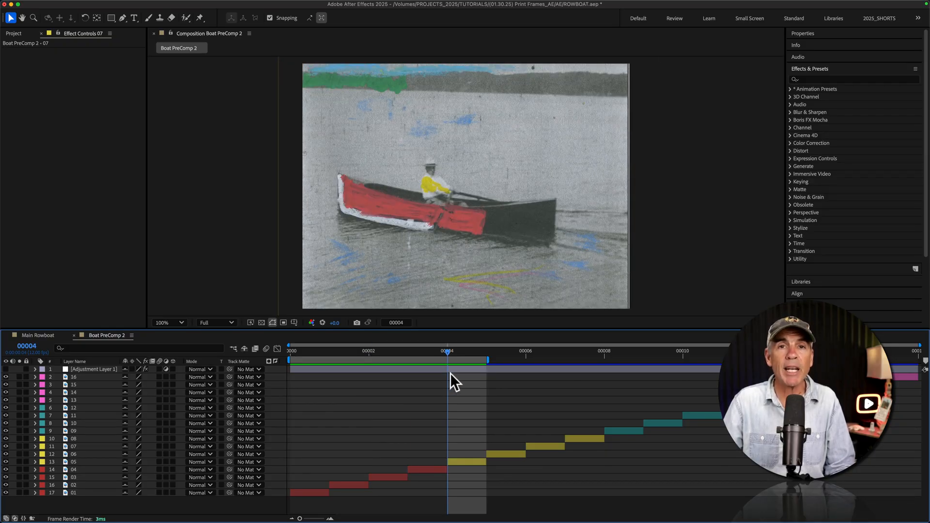
left_click(465, 461)
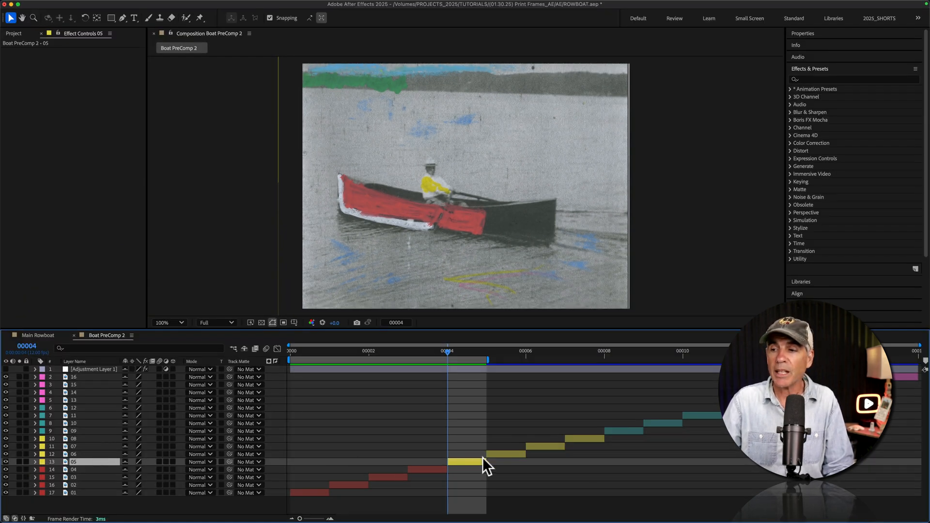
left_click(506, 454)
left_click(539, 446)
left_click(573, 438)
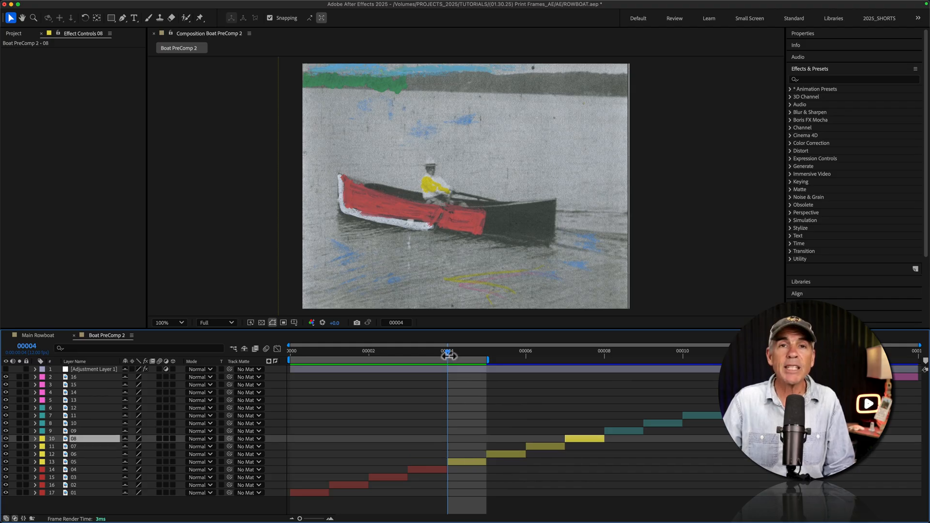
Step: Fine-tune the position of layer 05 at frame 4 and reposition the layer 06 picture at frame 5
mouse_move(453, 267)
left_mouse_down()
mouse_move(487, 197)
mouse_move(420, 206)
mouse_move(421, 235)
mouse_move(447, 262)
left_mouse_up()
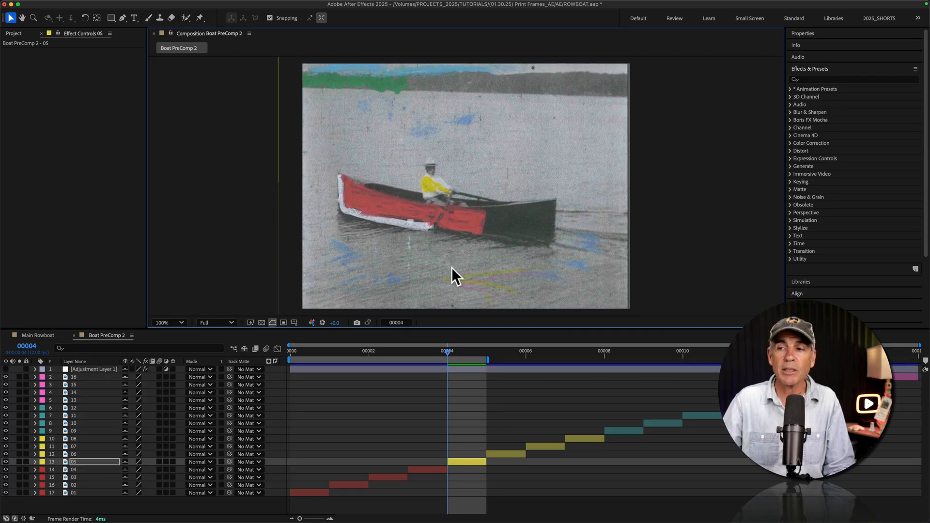
left_click_drag(451, 349, 473, 359)
left_click_drag(506, 268, 545, 190)
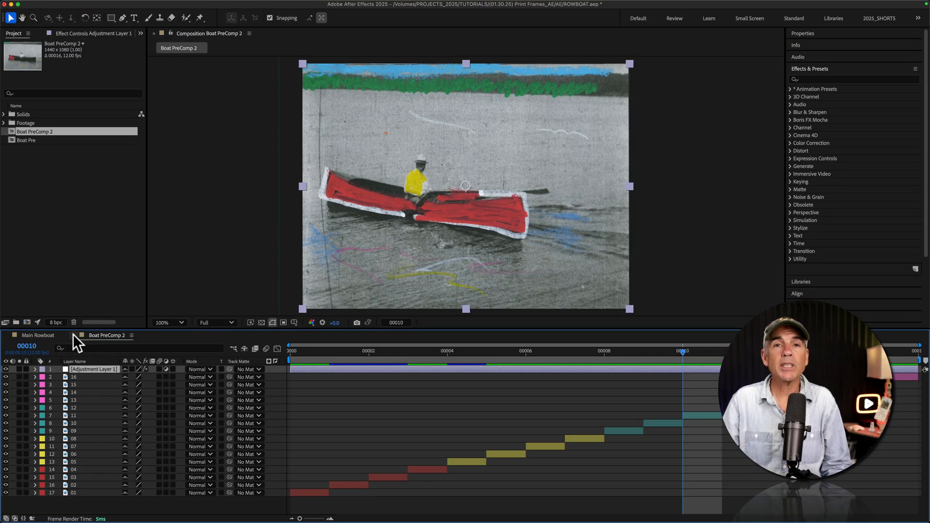
Step: Close Boat PreComp 2 and add Boat Pre as the topmost layer of Main Rowboat, starting at frame 369
left_click(73, 335)
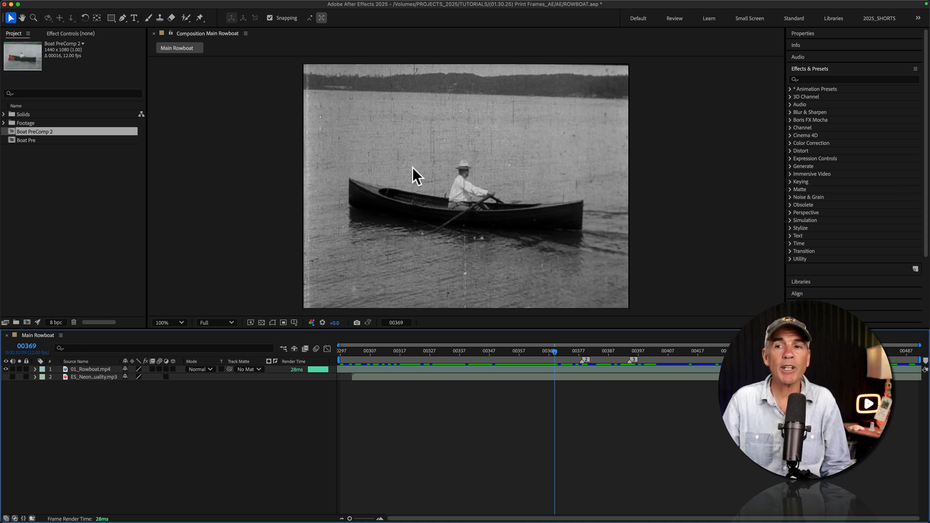
left_click(39, 140)
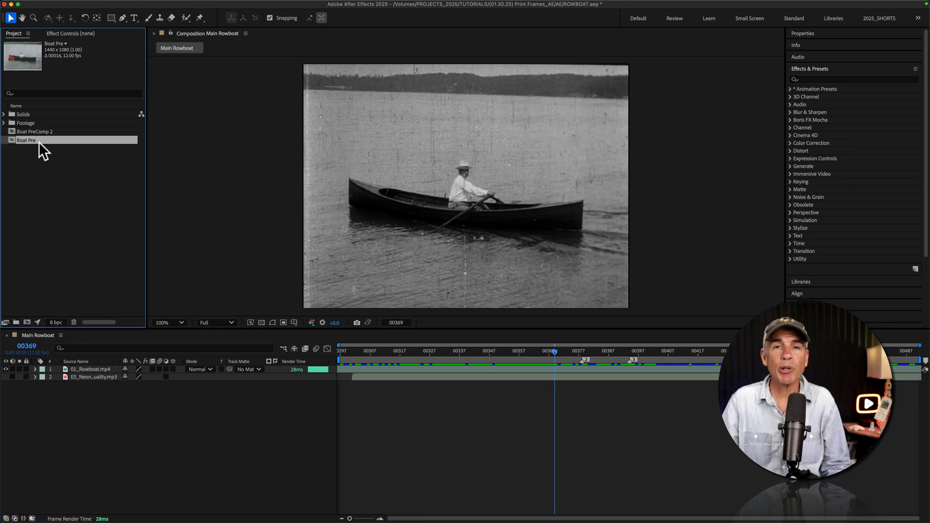
left_click_drag(39, 144, 67, 269)
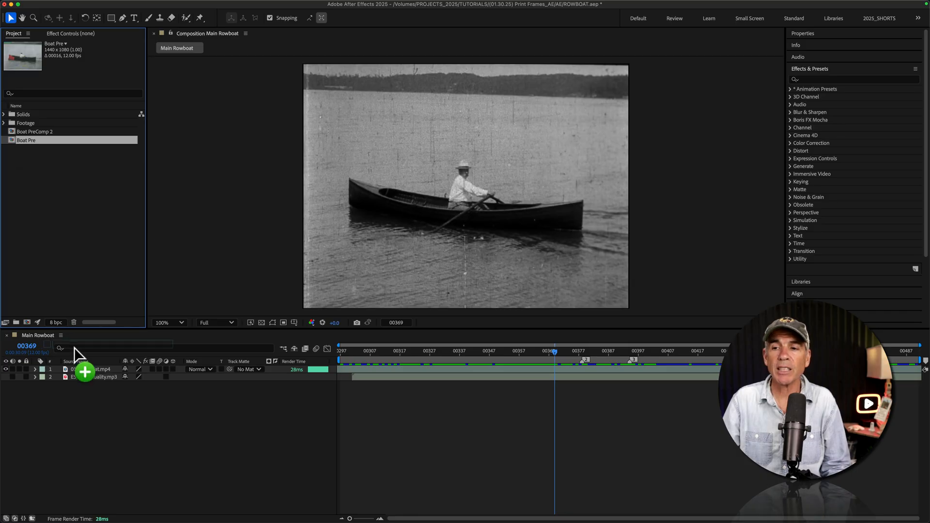
left_click_drag(73, 364, 75, 365)
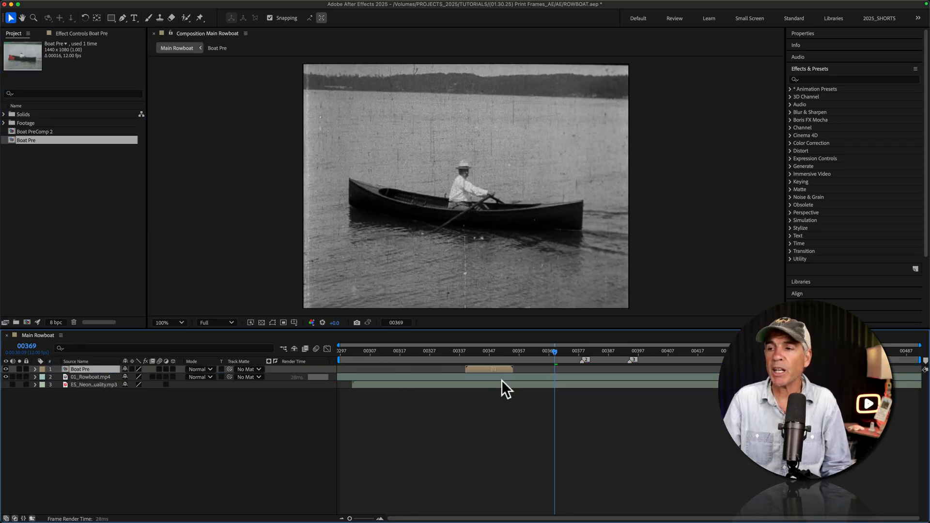
key("bracketleft")
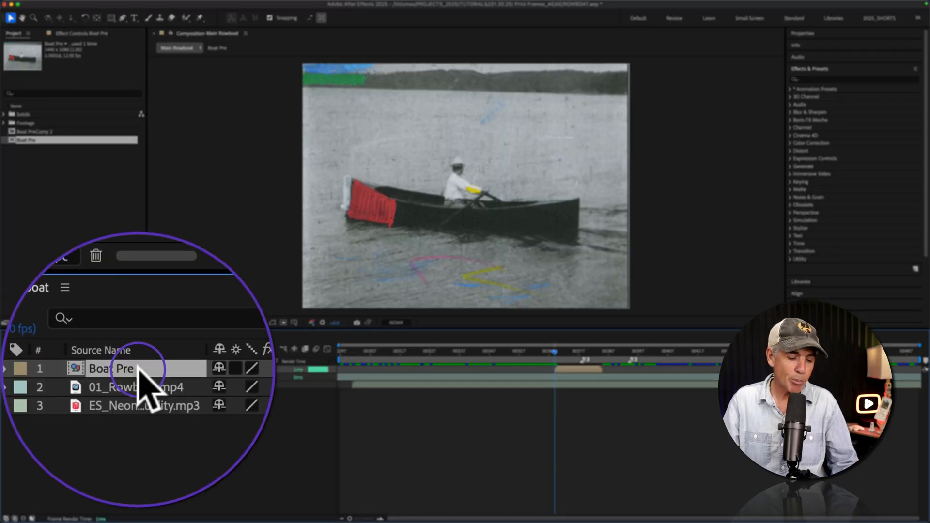
Step: Duplicate the Boat Pre layer three times and arrange the copies end to end in the timeline
key("super+d")
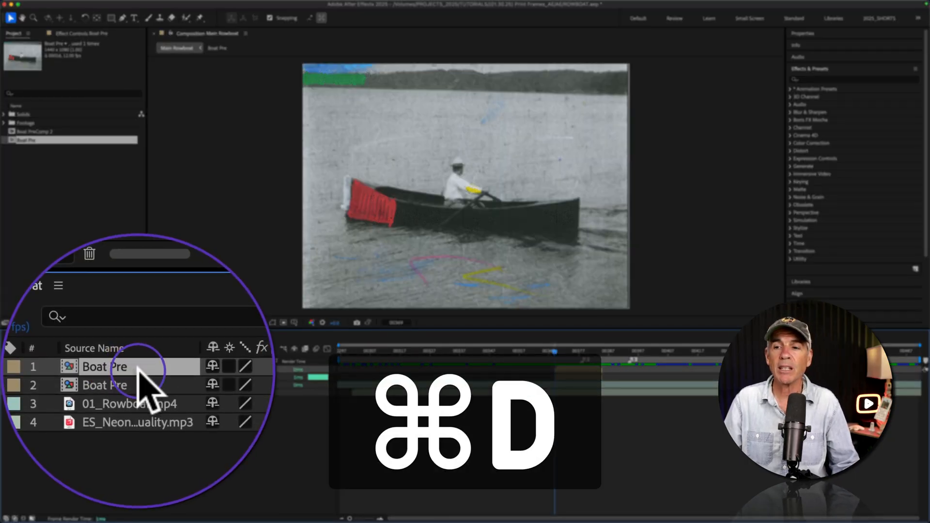
key("super+d")
key("super+d")
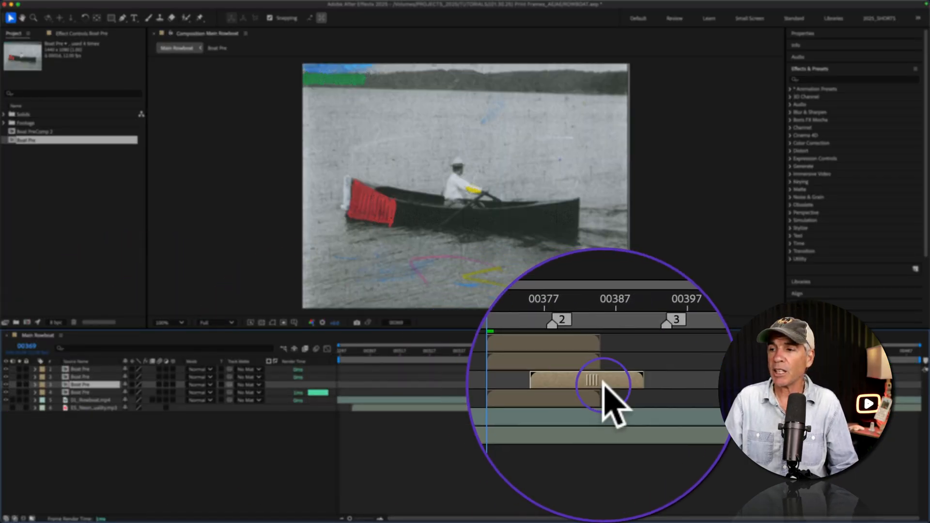
left_click_drag(602, 384, 686, 377)
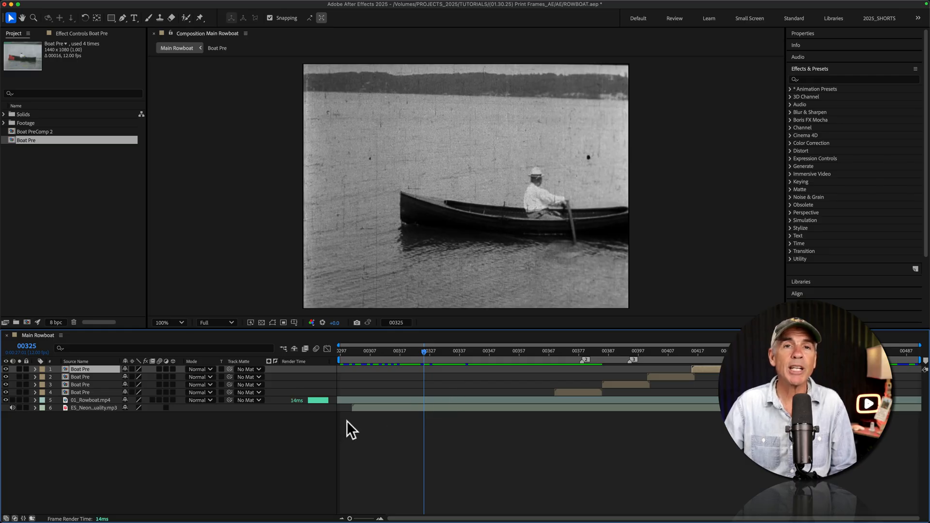
Step: Preview the Main Rowboat composition from frame 325 in a maximized viewer at 200% magnification
key("space")
key("grave")
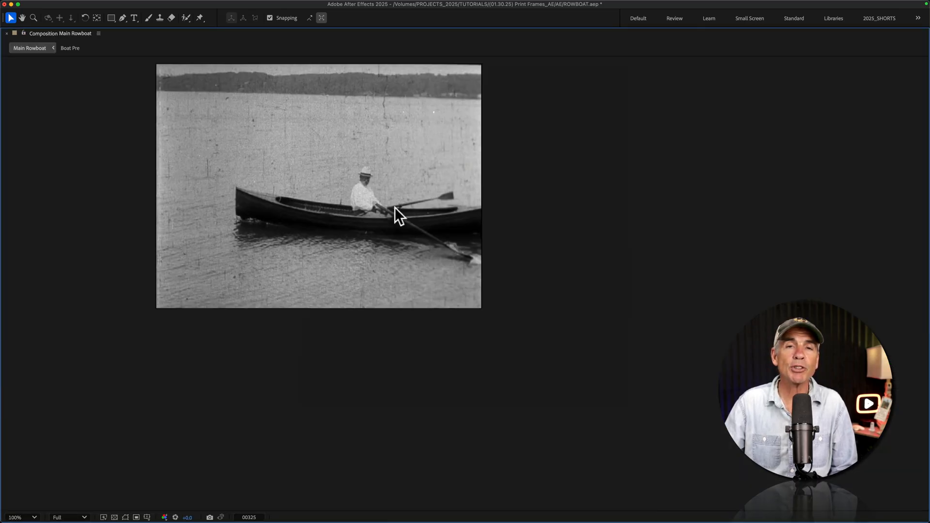
key("period")
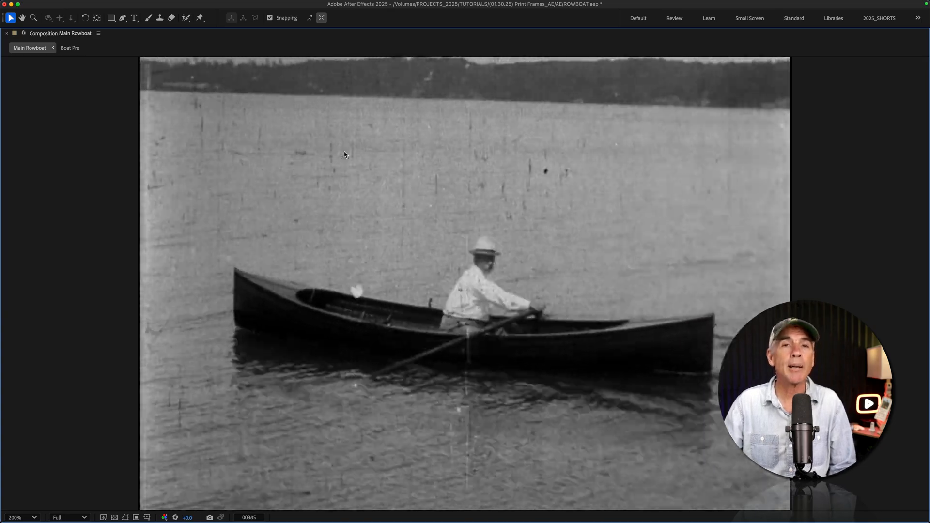